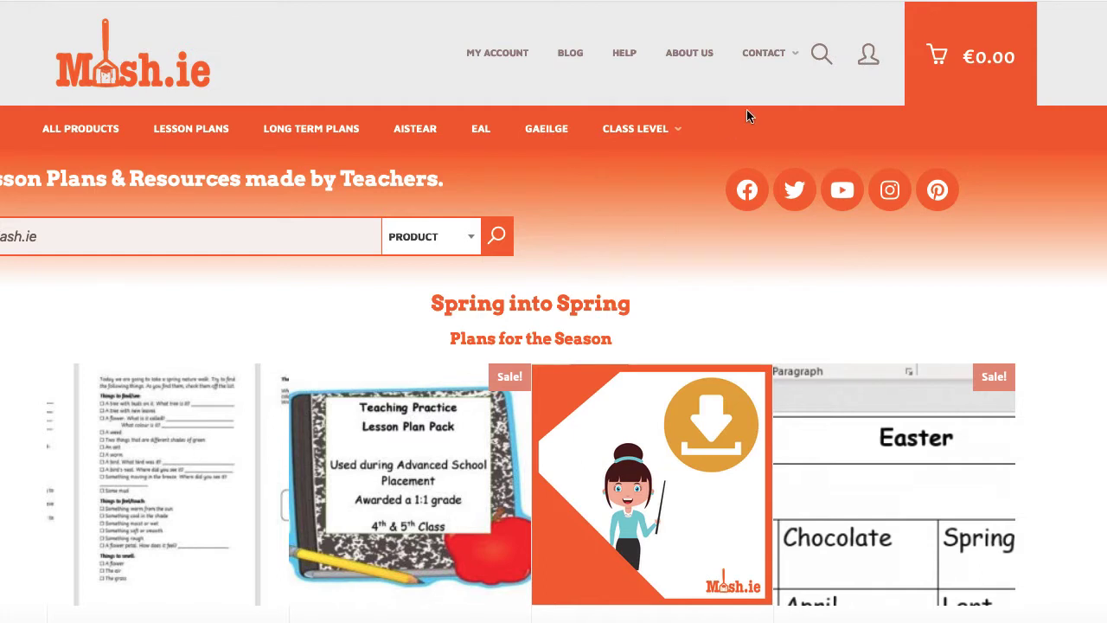
- Show the account menu's Log In / Register options on the Mash.ie homepage
mouse_move(866, 61)
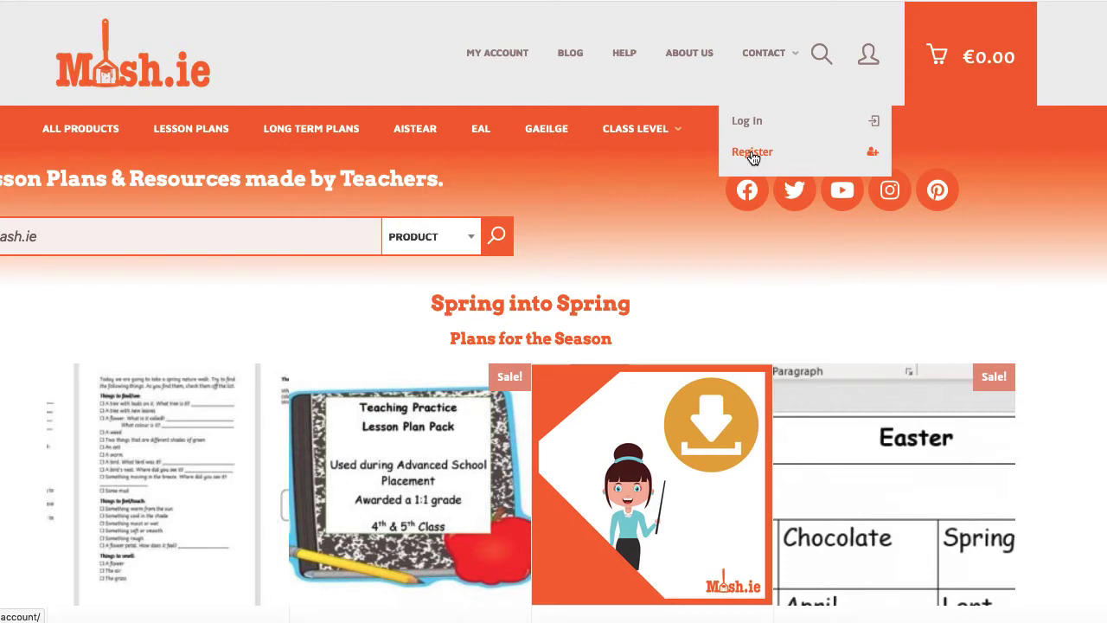
- Open the Register page and enter the new account's e-mail address
left_click(752, 154)
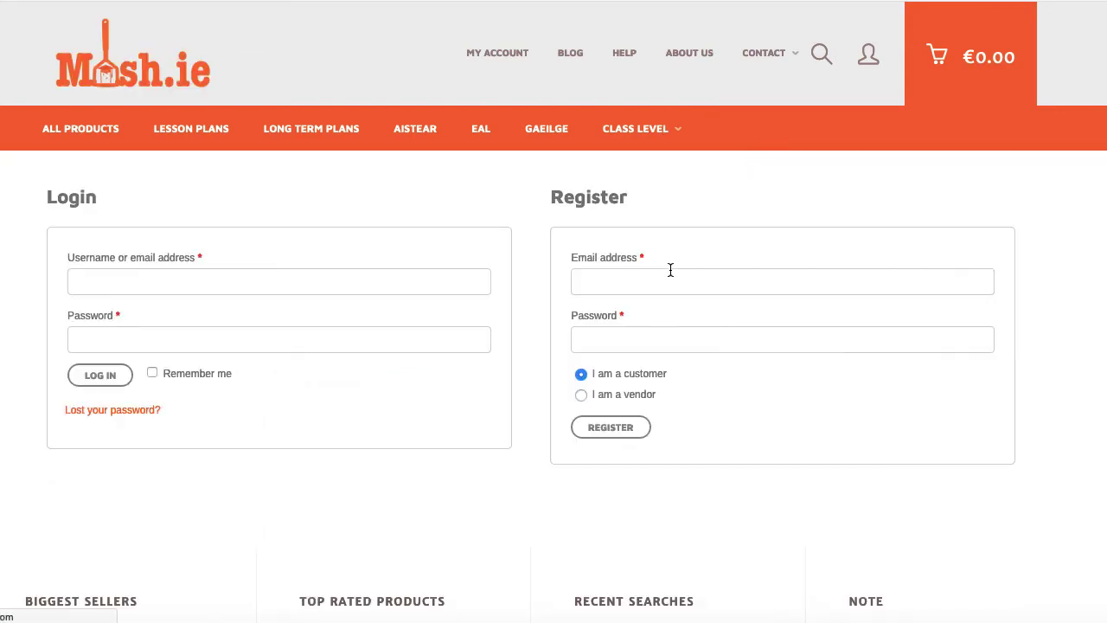
left_click(651, 282)
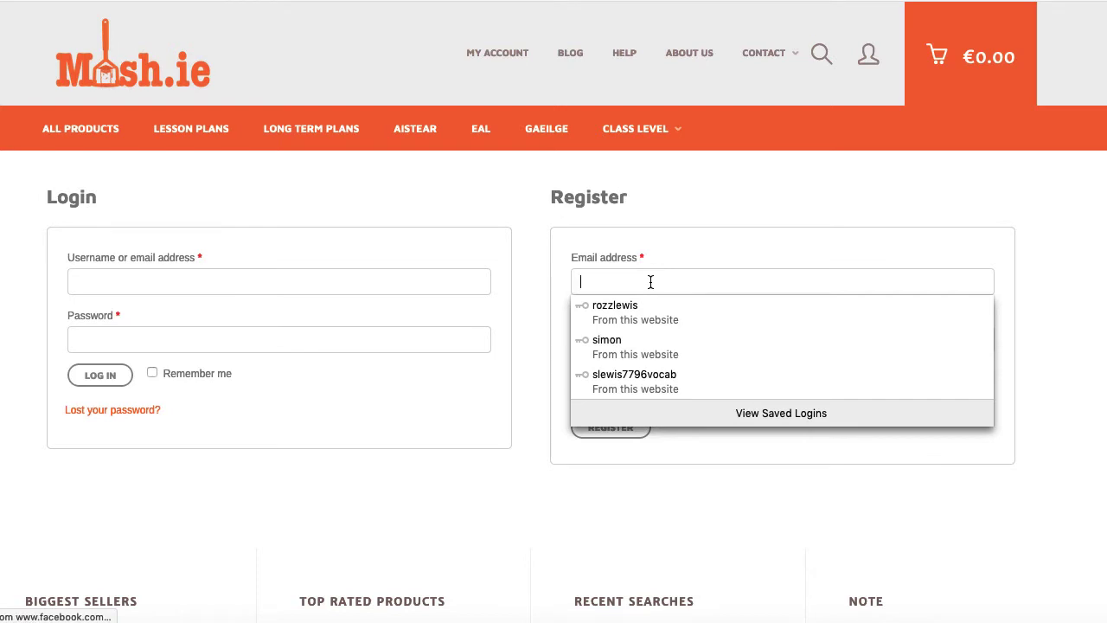
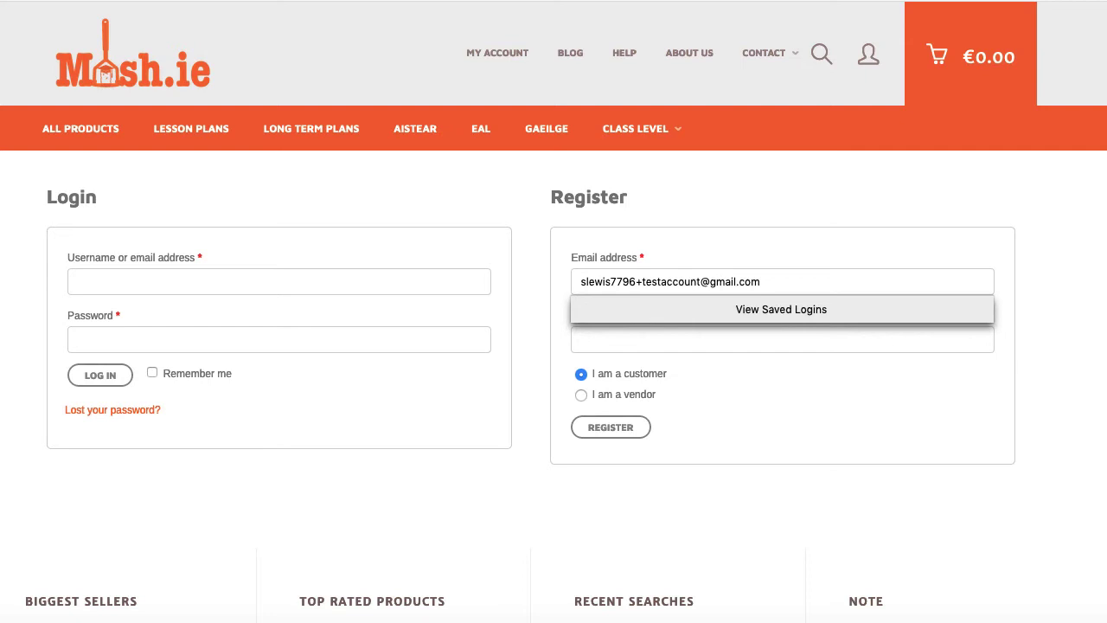
- Enter a password and revise it until the strength meter rates it Medium
key("Tab")
type("a")
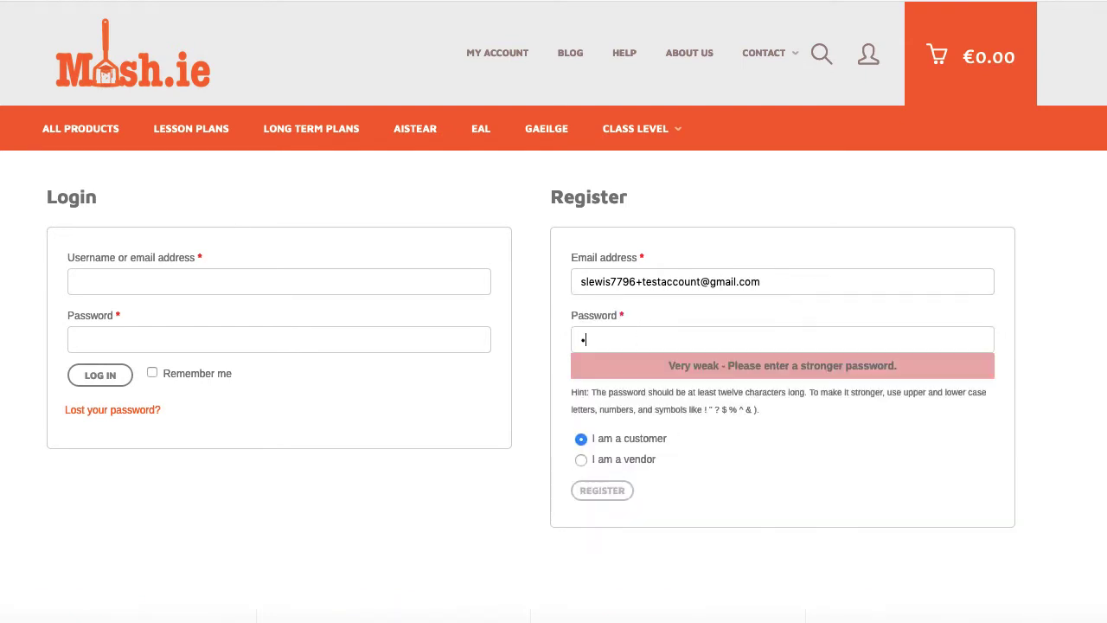
type("*******")
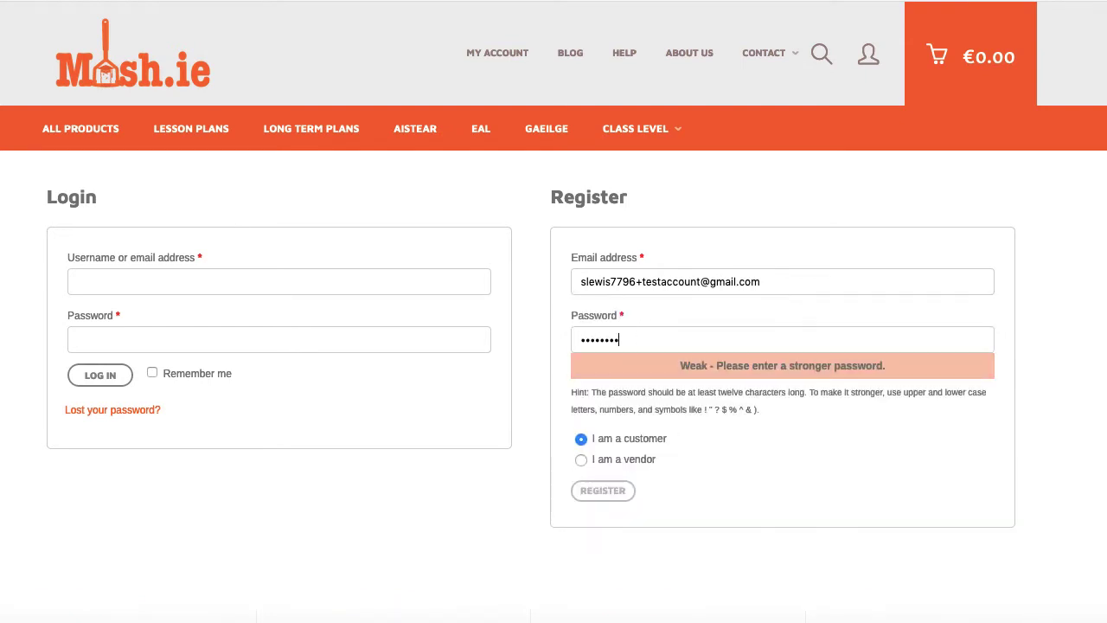
key("ctrl+a")
type("****")
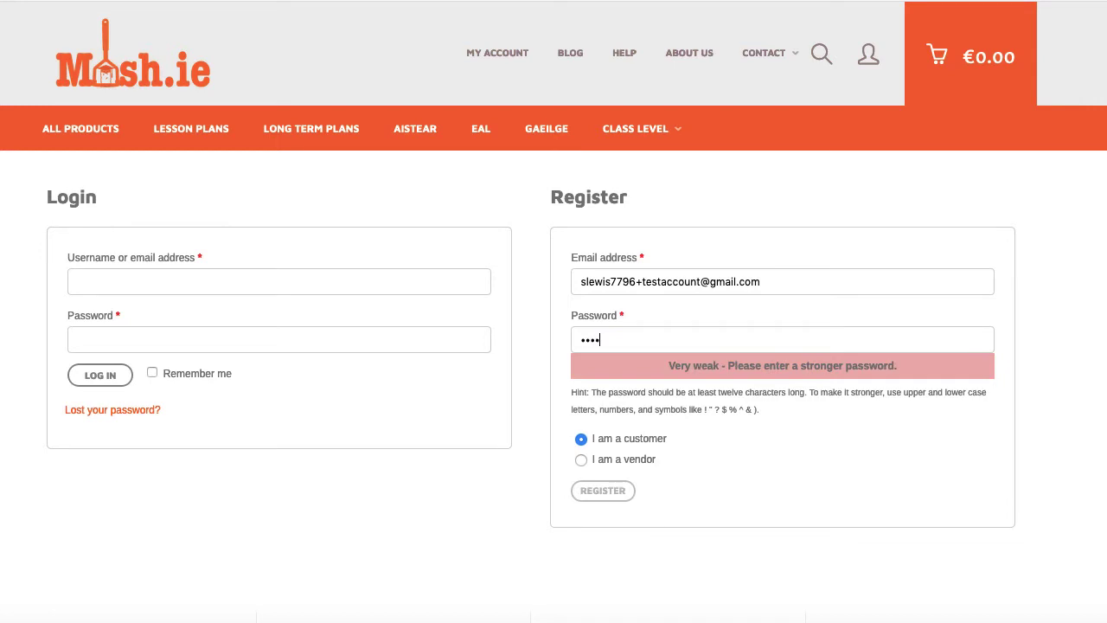
key("BackSpace")
key("BackSpace")
key("BackSpace")
key("BackSpace")
type("**********")
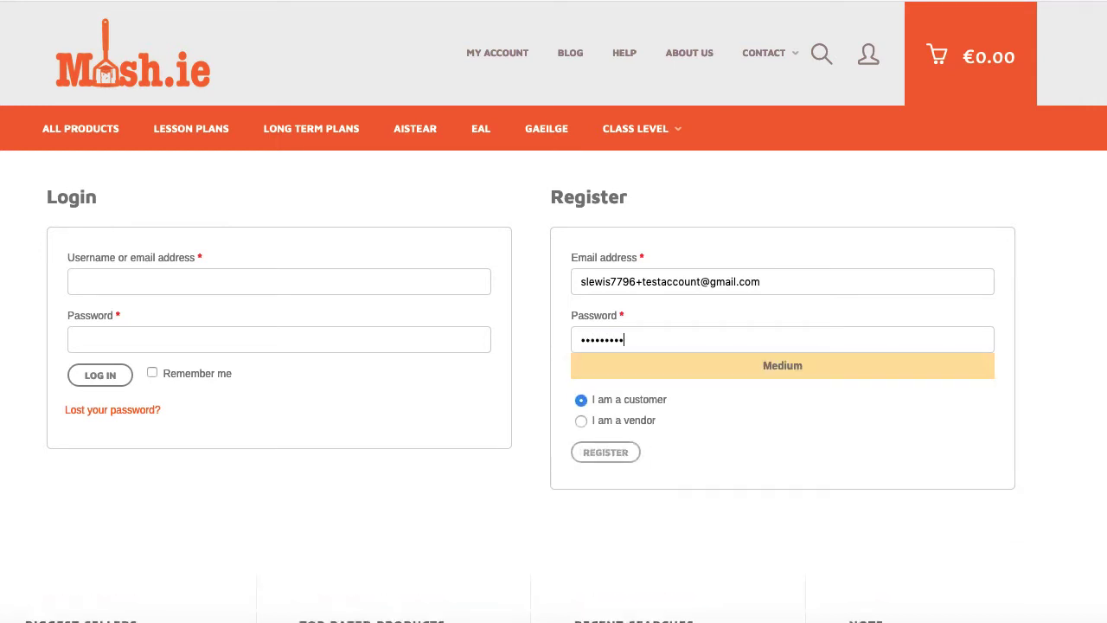
- Choose 'I am a vendor', then fill in the owner's first and last name and shop name 'thebestteacherever'
left_click(583, 421)
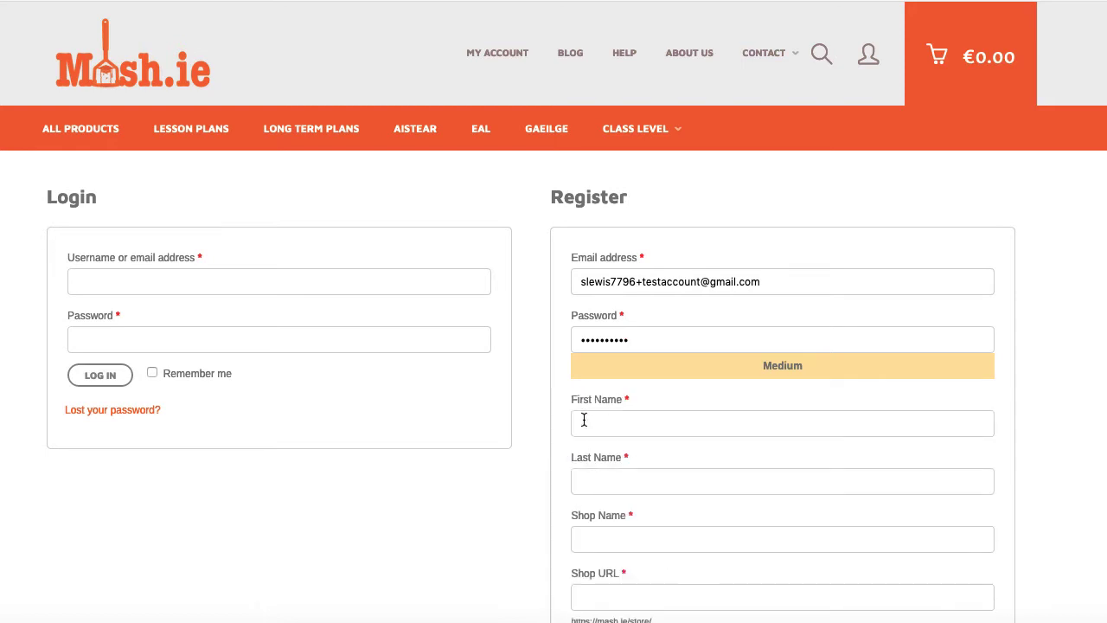
scroll(593, 420, "down", 3)
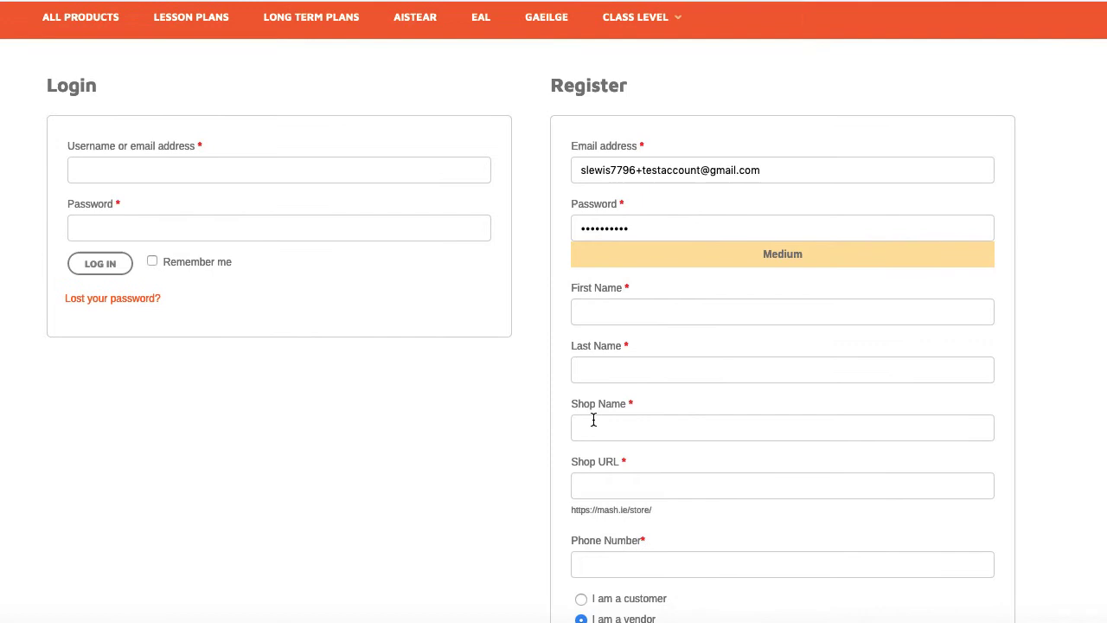
key("Tab")
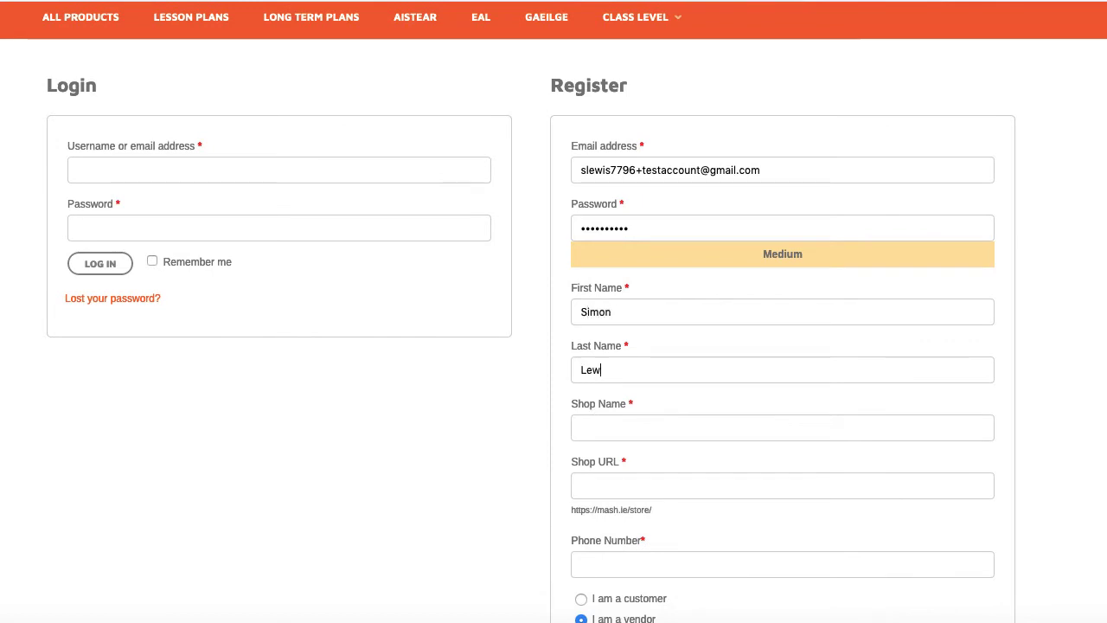
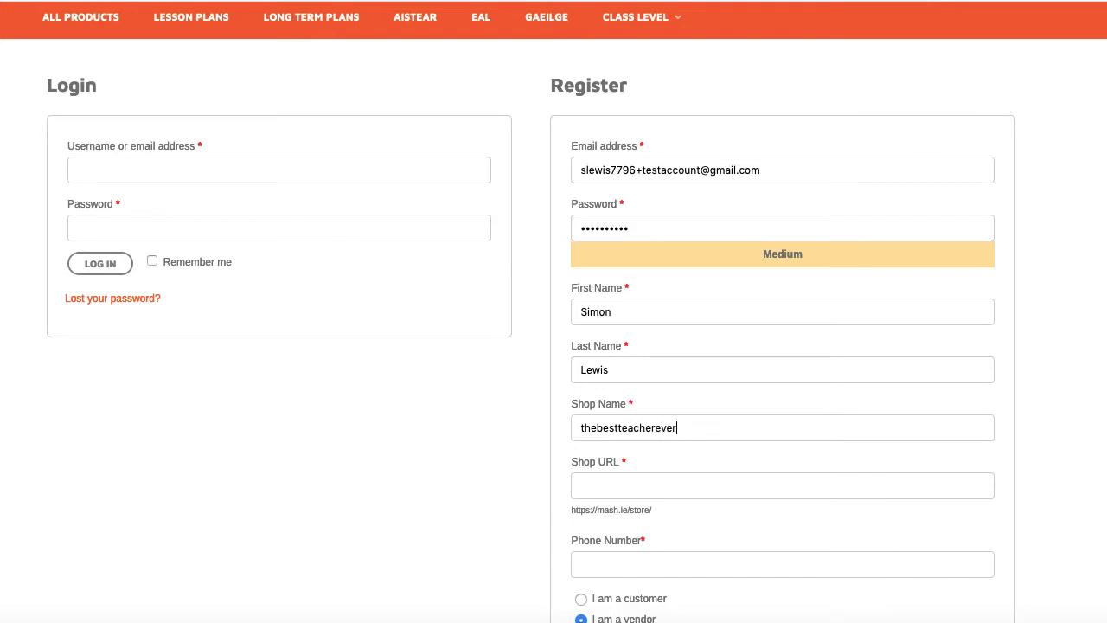
key("Tab")
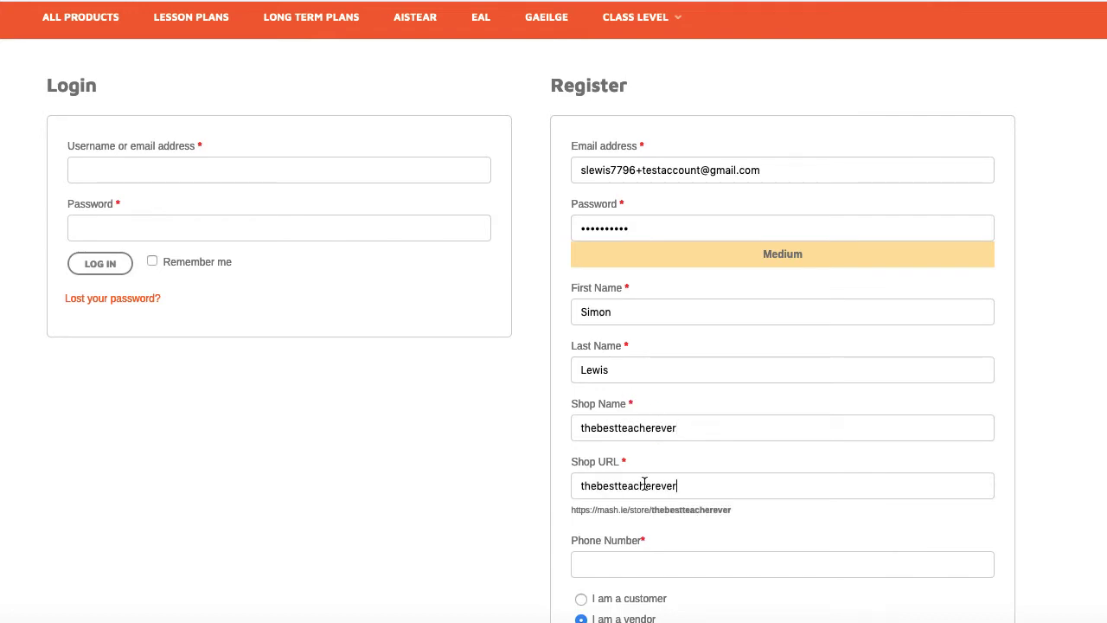
scroll(649, 491, "down", 2)
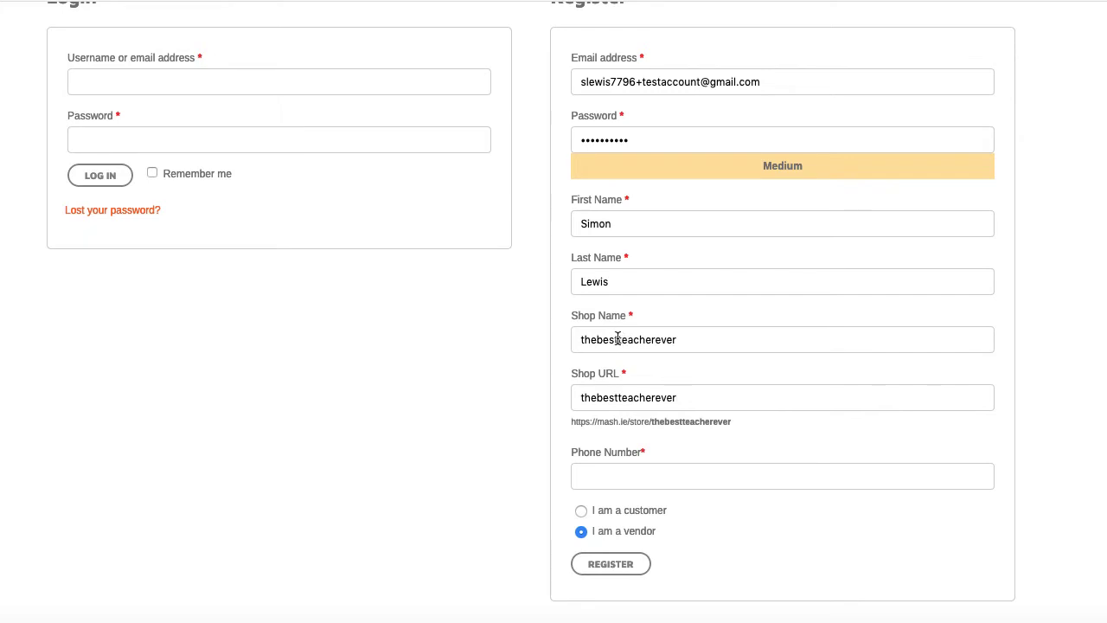
- Rename the shop to 'The Best Teacher Ever' so the URL becomes 'the-best-teacher-ever'
double_click(617, 341)
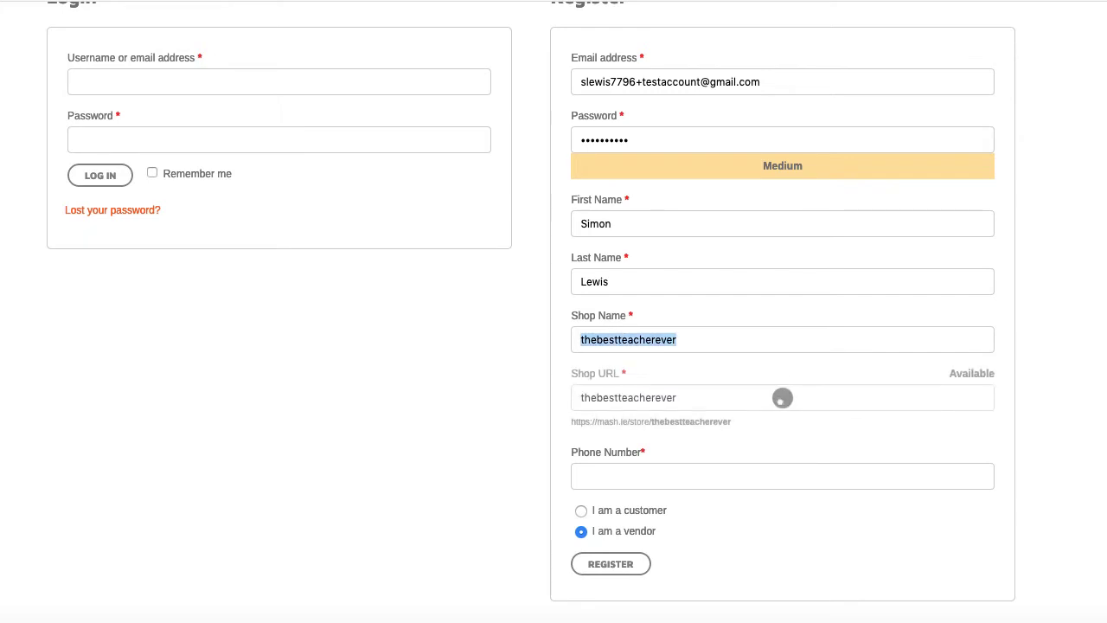
key("Left")
key("Delete")
type("T")
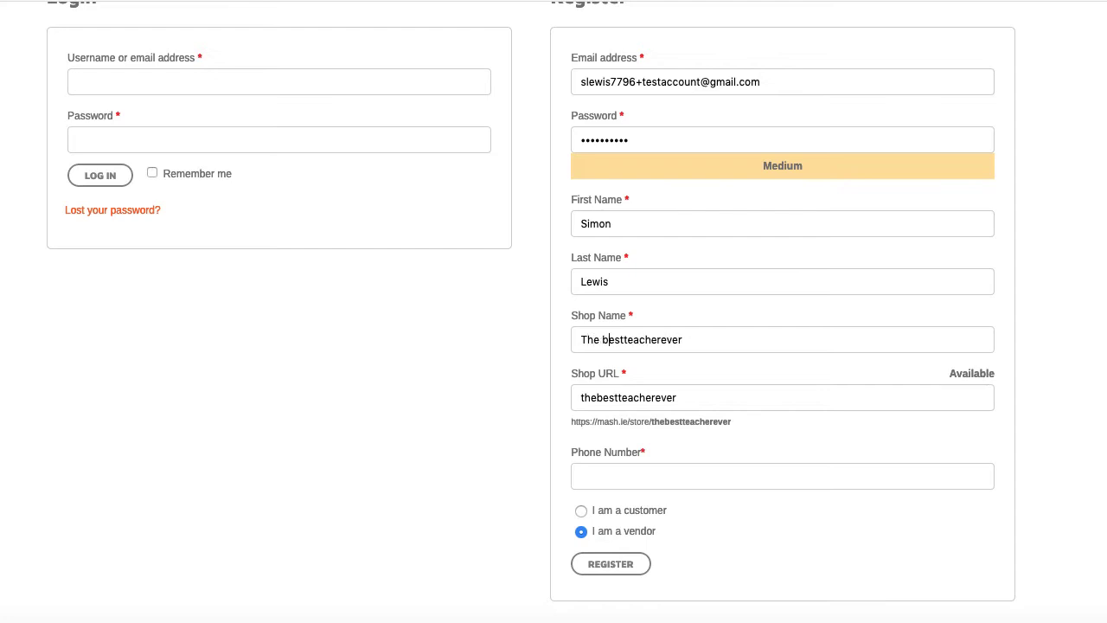
key("Delete")
type("B")
key("Delete")
type("T")
left_click(662, 339)
key("Delete")
type("E")
- Enter the contact phone number in the vendor form
scroll(624, 465, "down", 1)
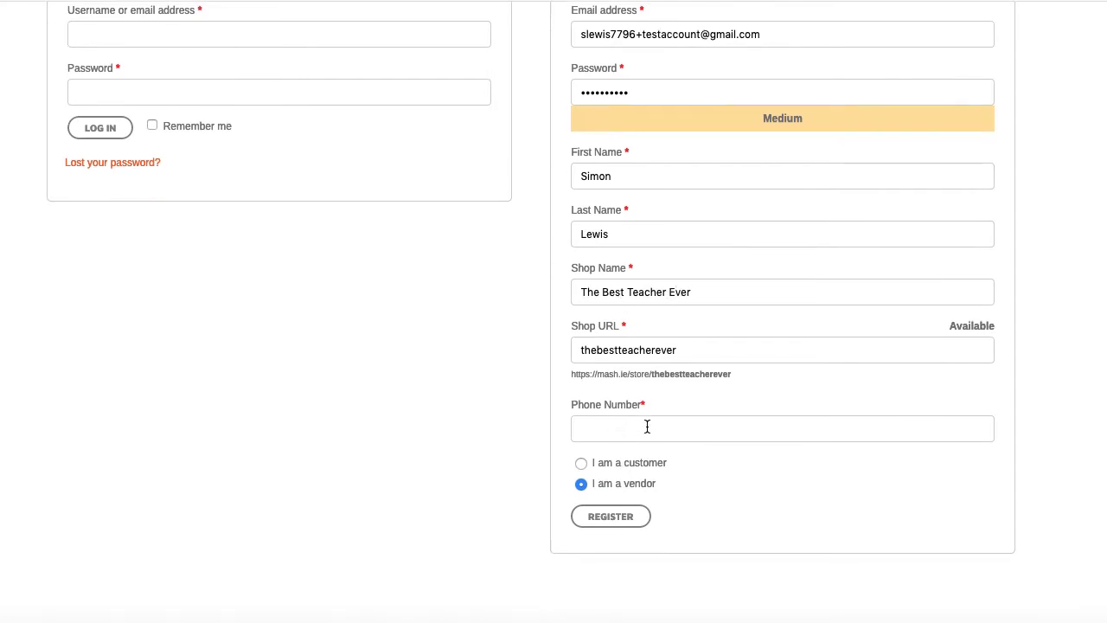
left_click(638, 427)
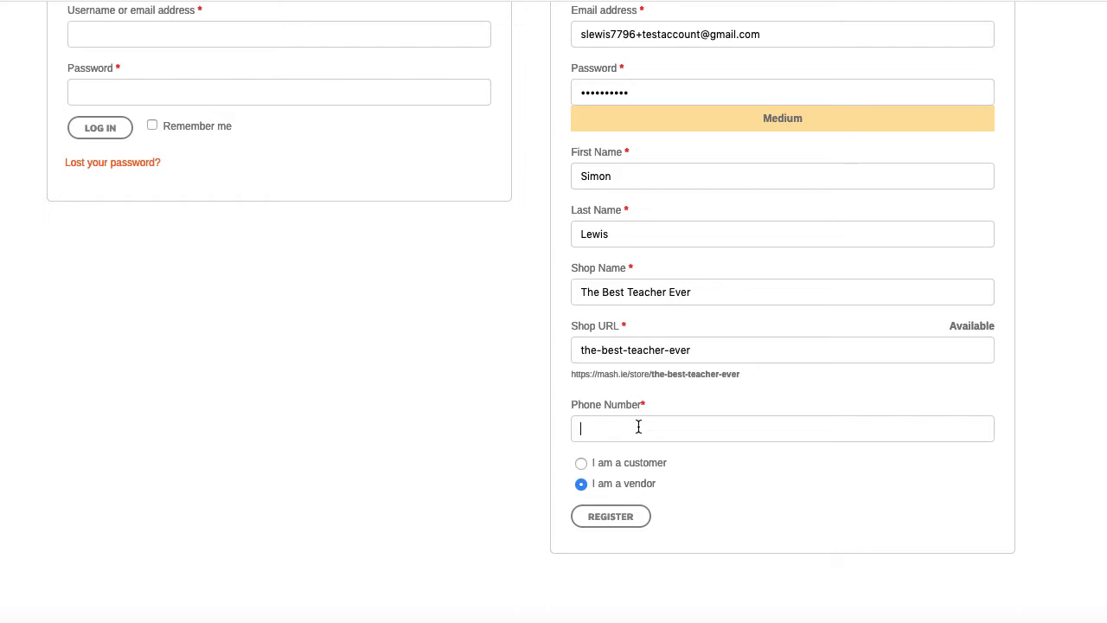
type("0123455456")
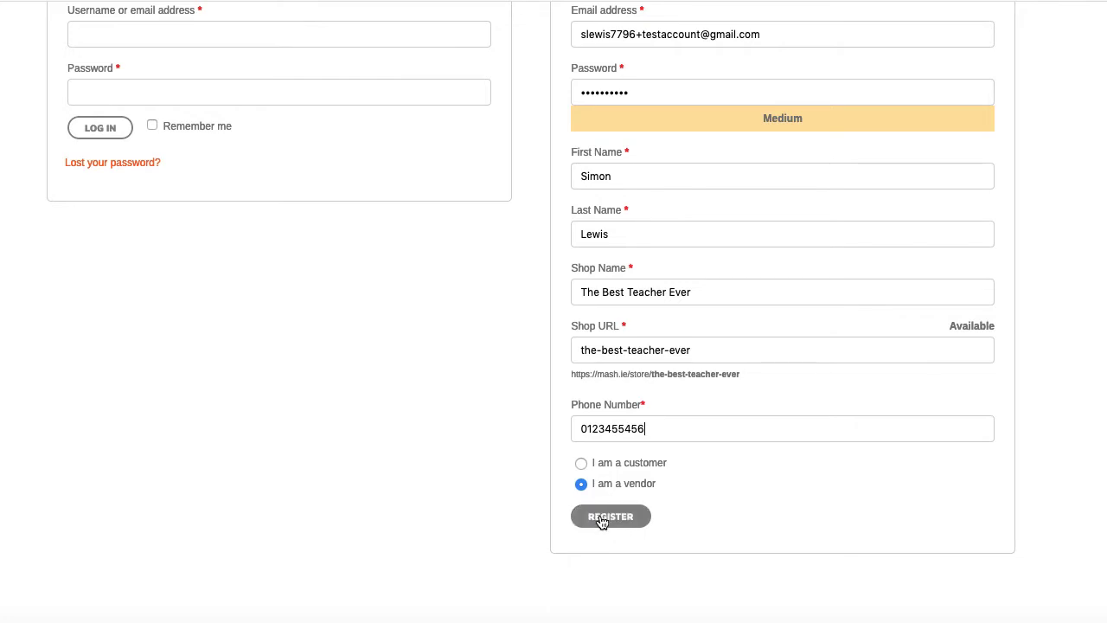
- Submit the vendor registration and decline Firefox's offer to save the login
left_click(603, 517)
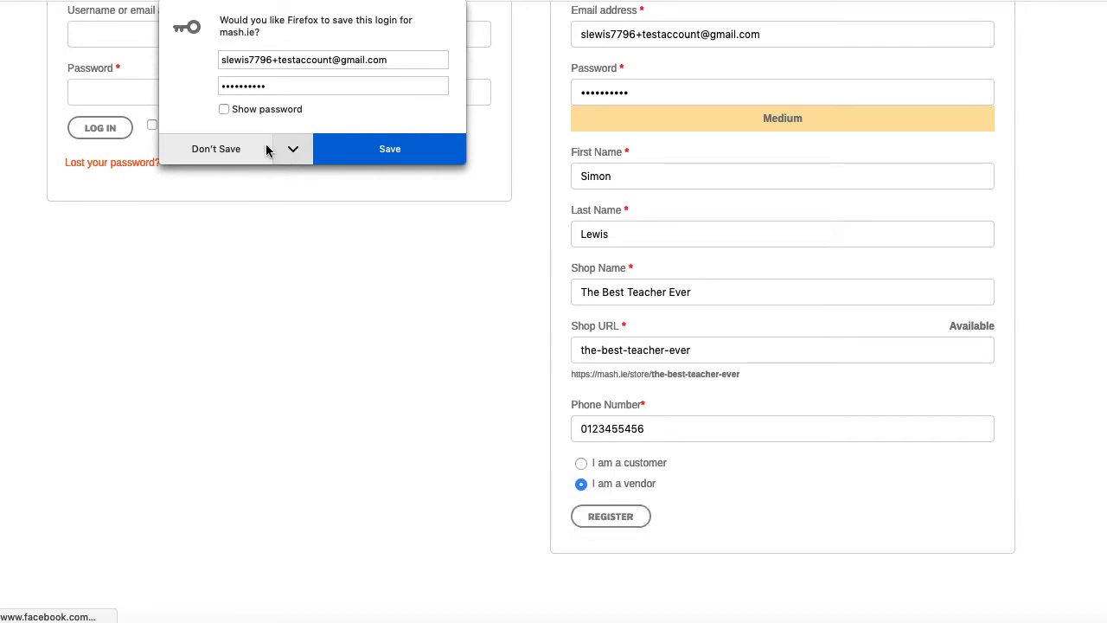
left_click(227, 149)
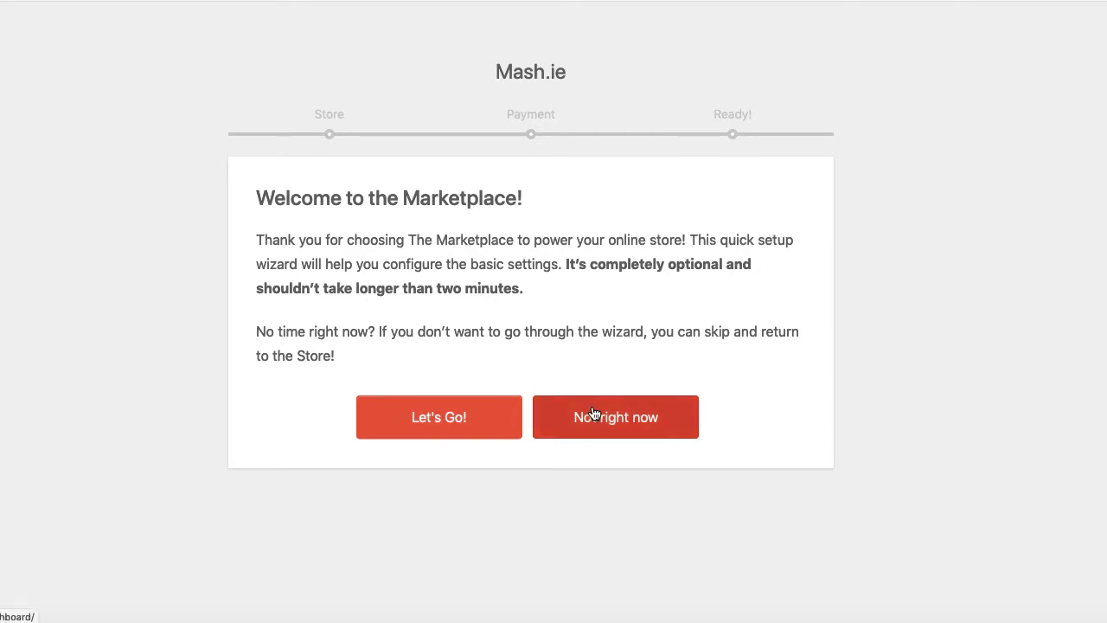
- Start the store setup wizard, with 10 products per page in Store Setup
left_click(441, 420)
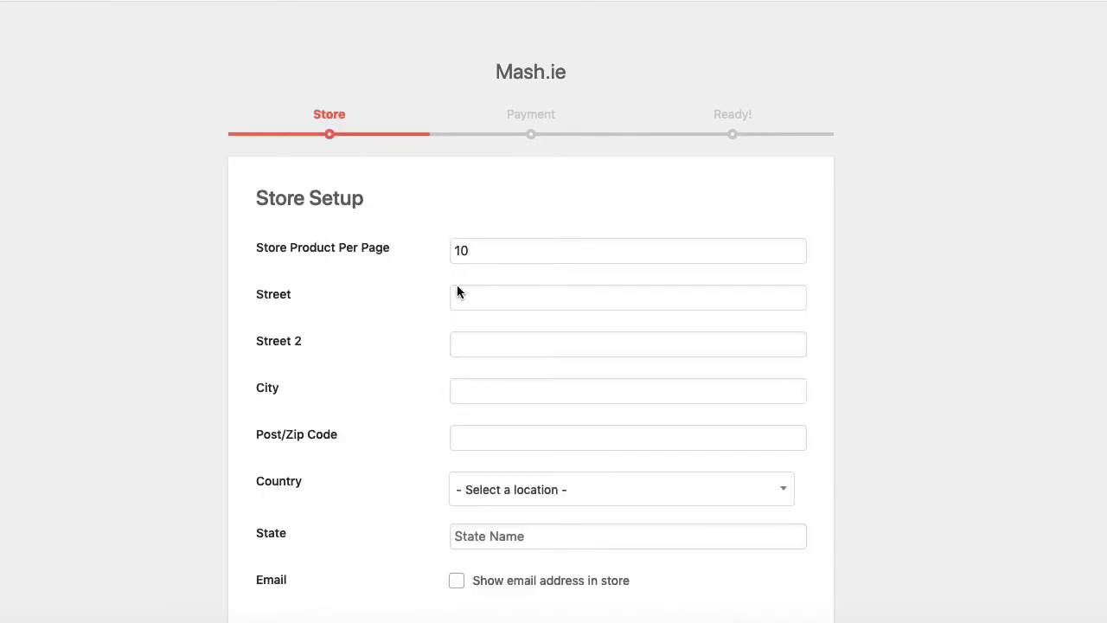
left_click(480, 250)
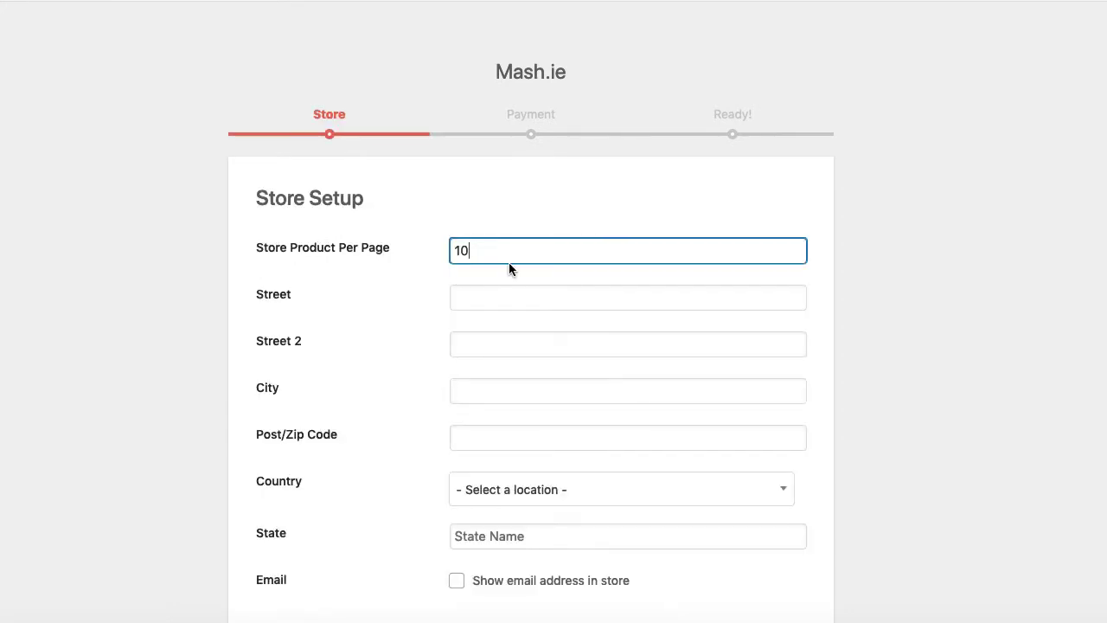
left_click(478, 298)
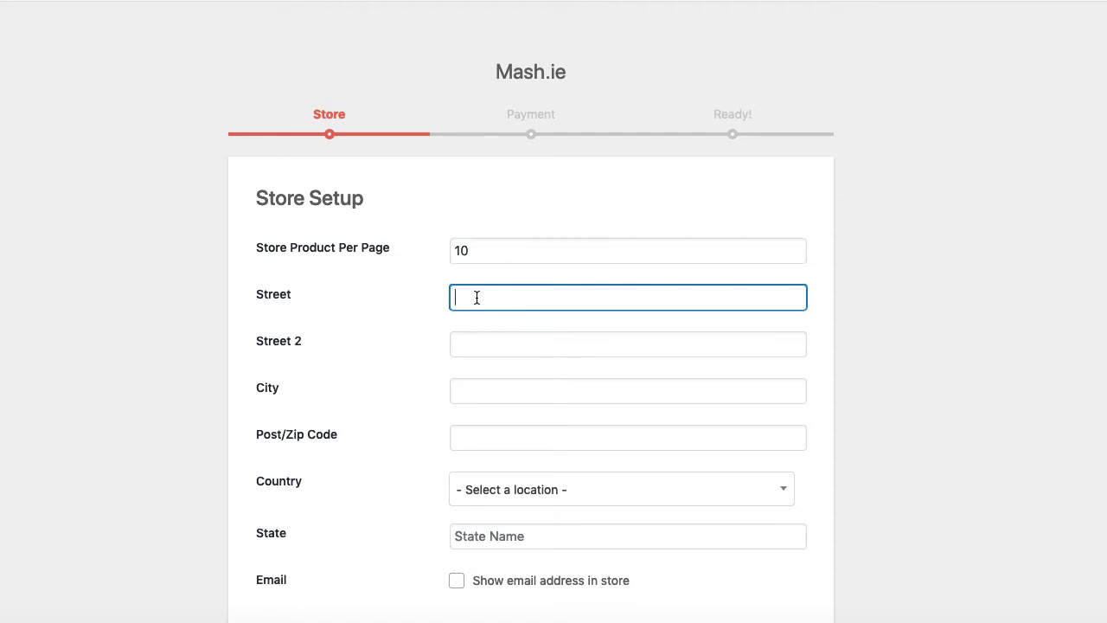
scroll(426, 405, "down", 2)
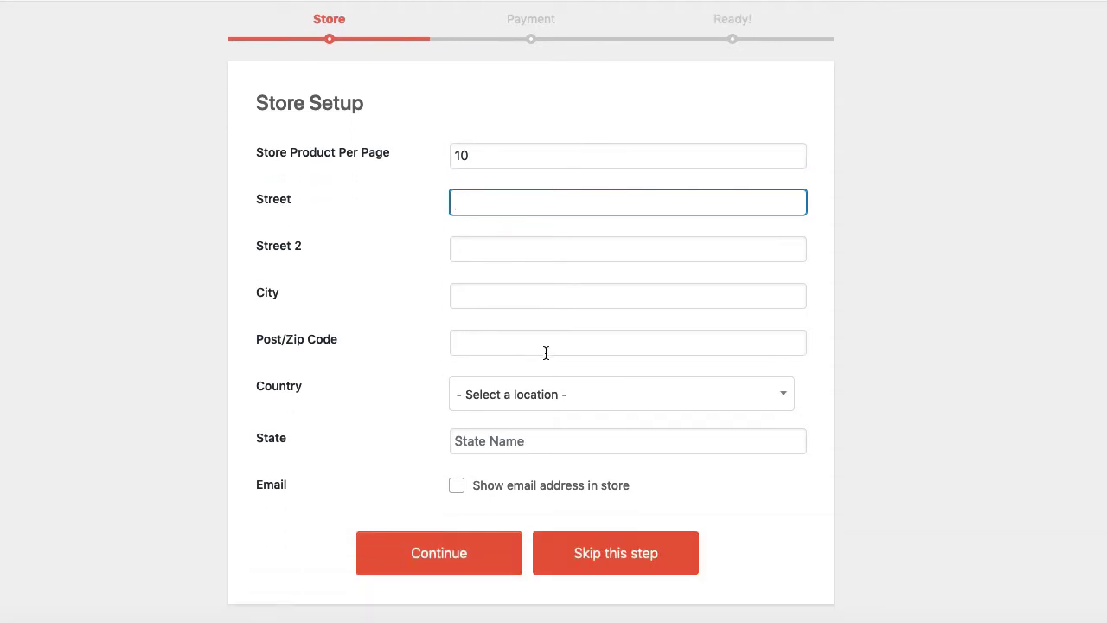
- Set the store's Country to Ireland, searching 'ire', and State to Carlow
left_click(542, 400)
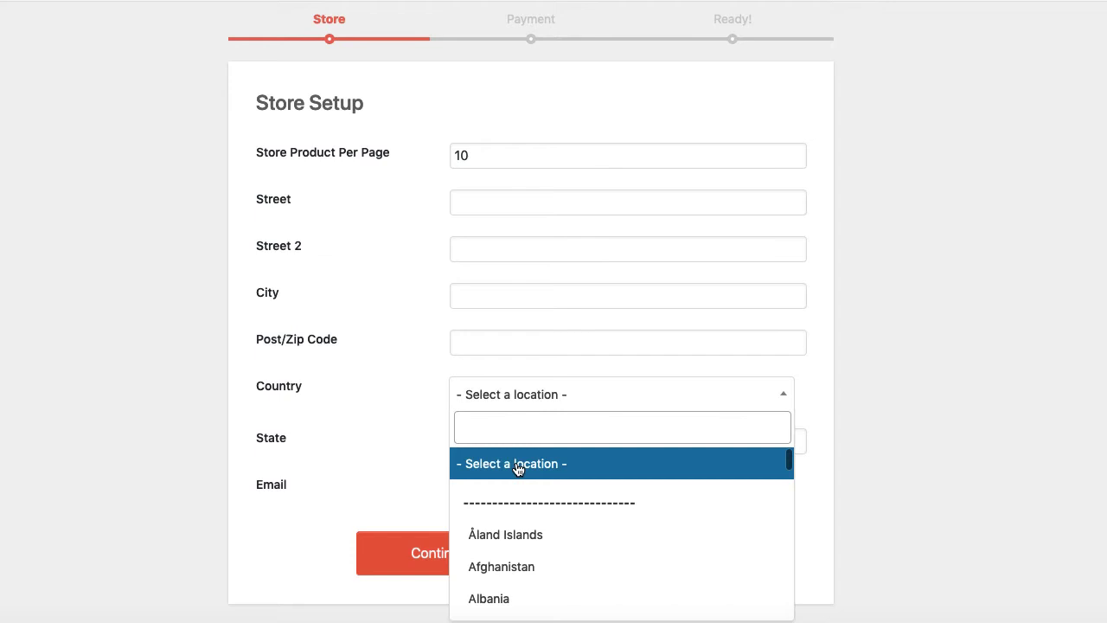
type("ire")
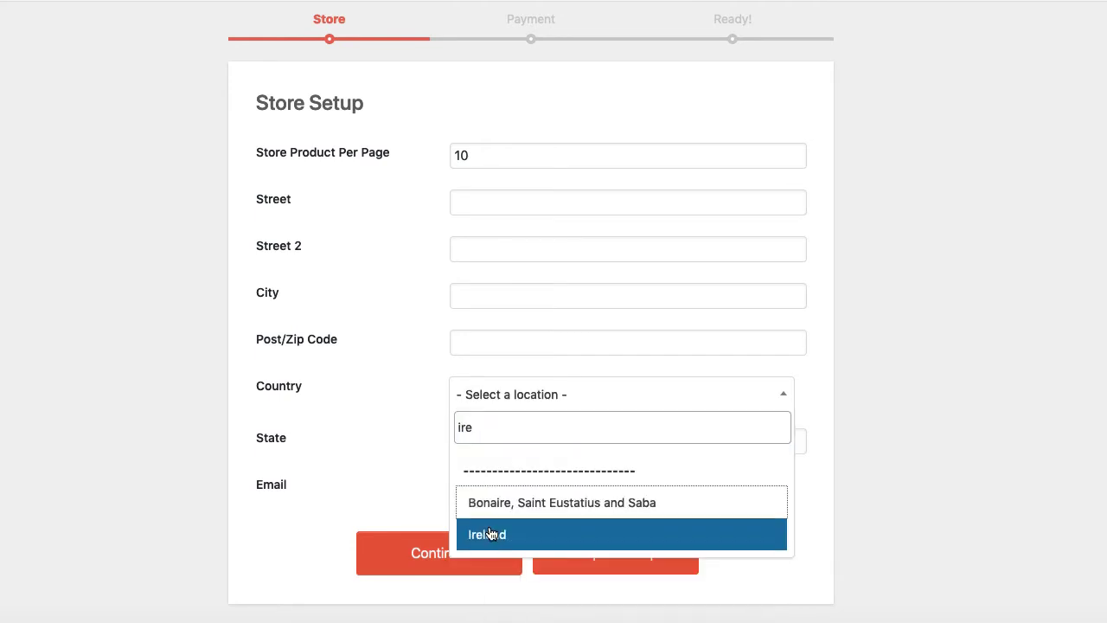
left_click(489, 530)
scroll(390, 326, "down", 1)
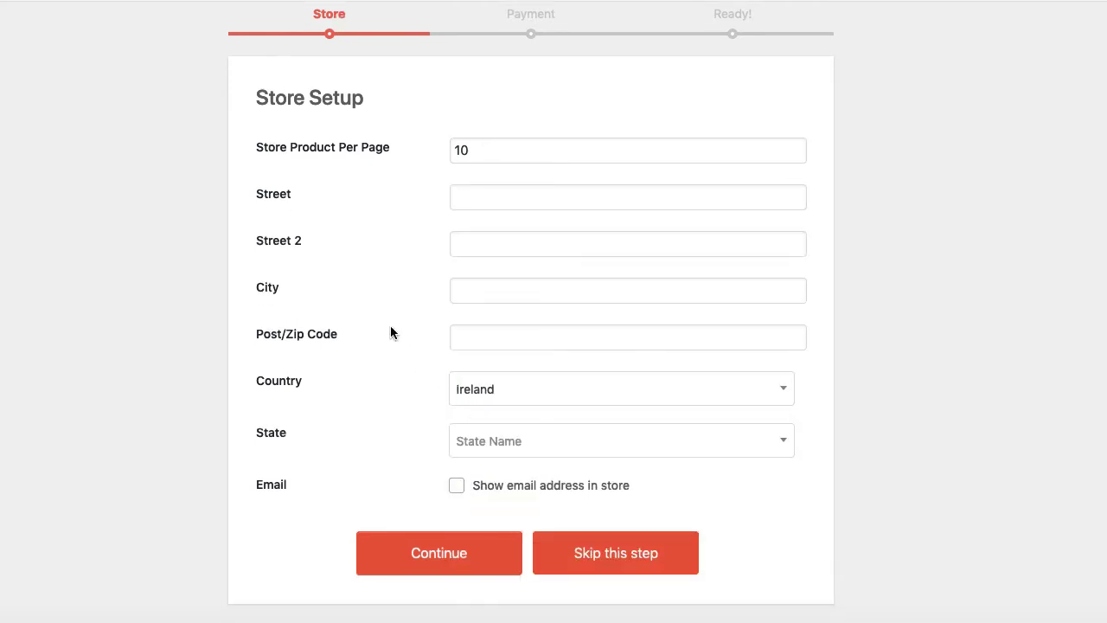
left_click(495, 440)
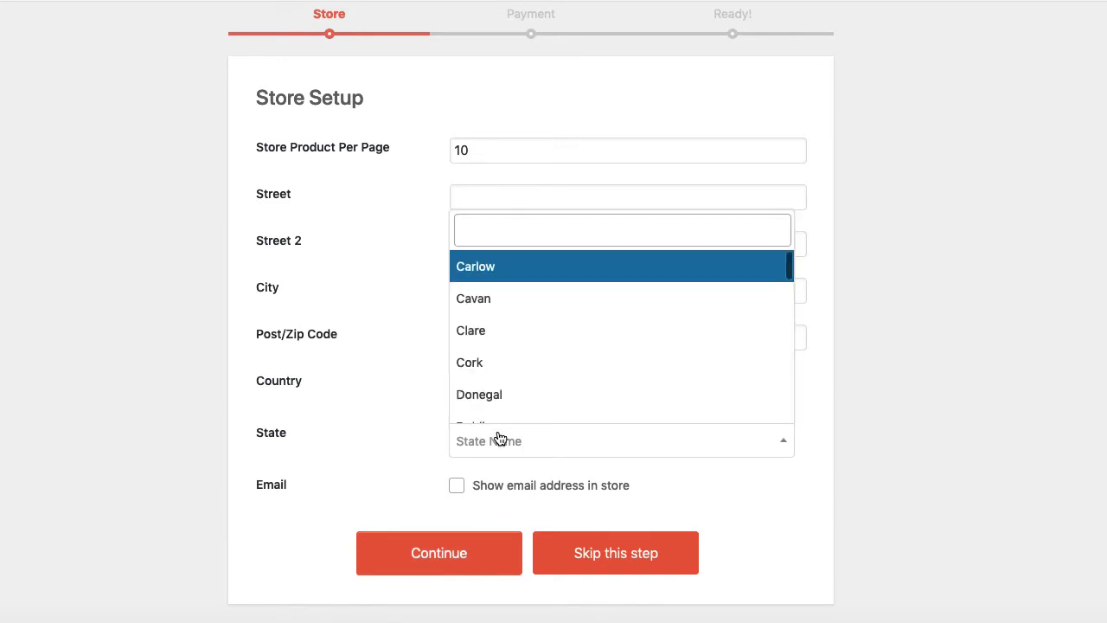
left_click(484, 268)
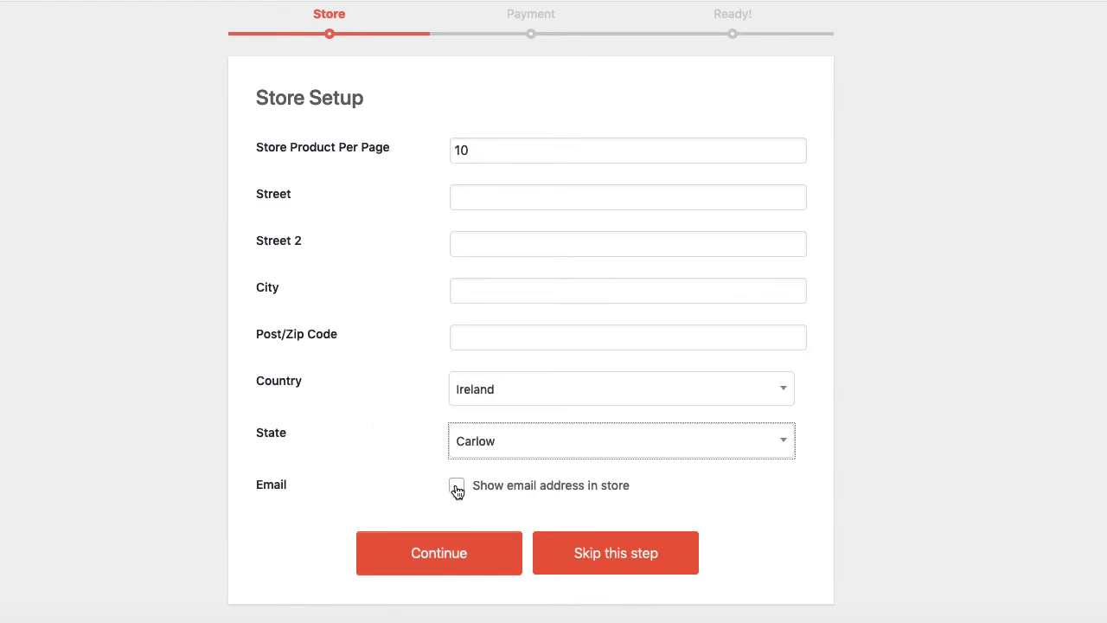
- Continue past Store Setup and skip the PayPal payment step
left_click(445, 555)
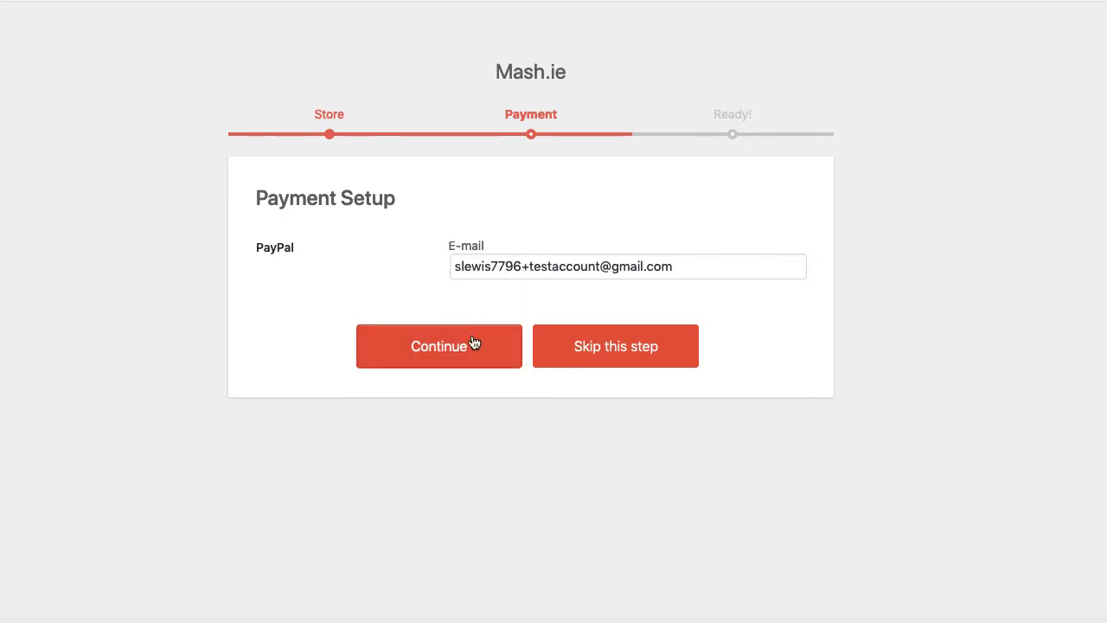
left_click(599, 348)
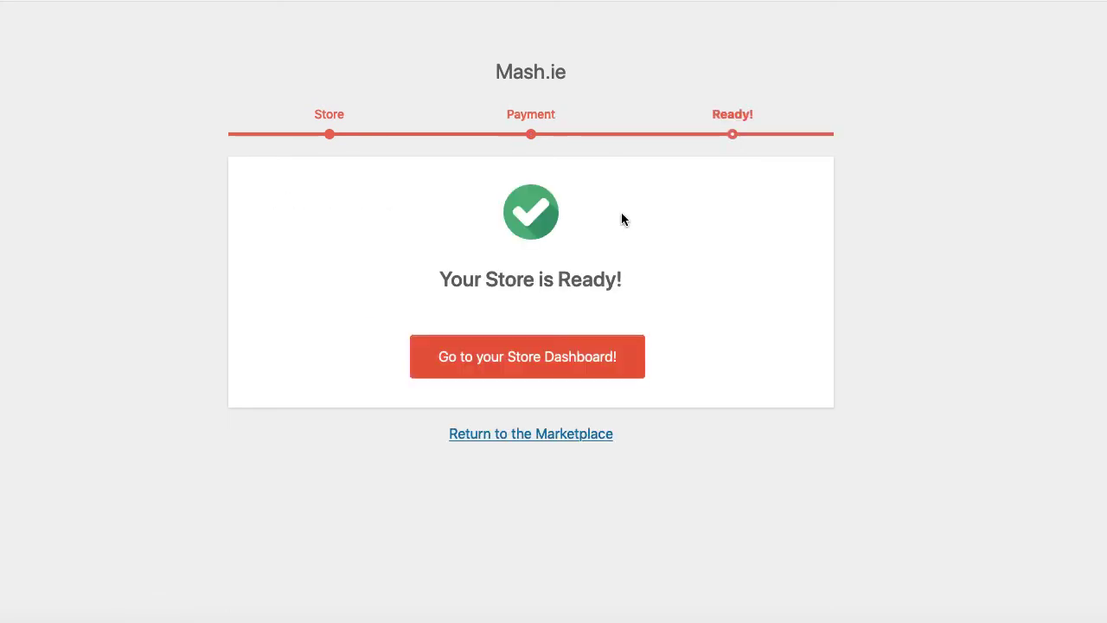
- Open the store dashboard and scroll through its sales, orders, reviews and products panels
left_click(500, 362)
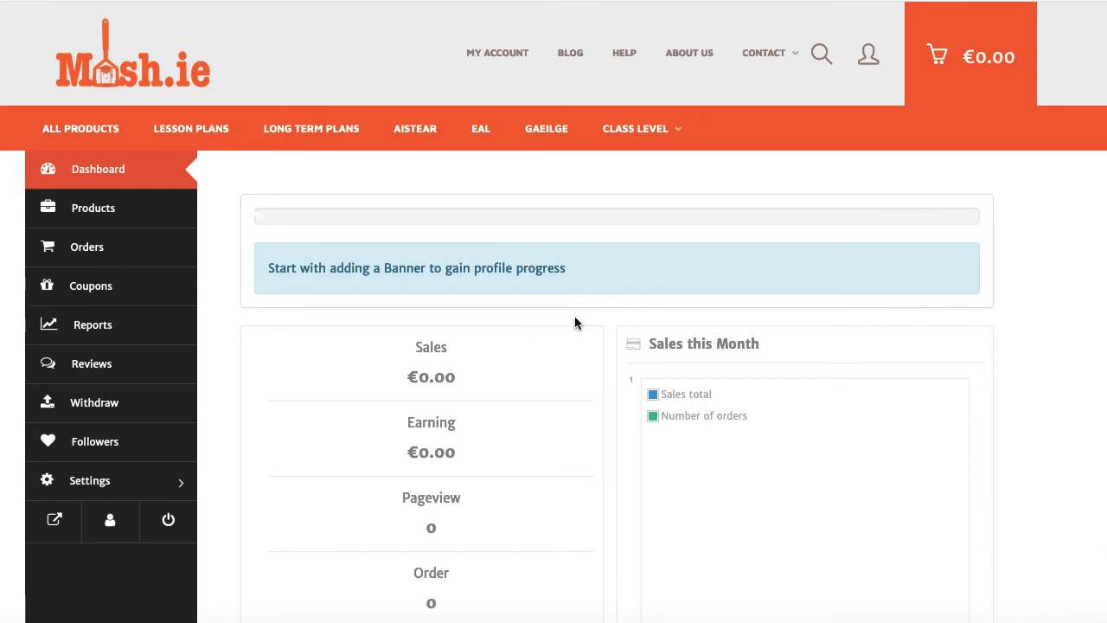
left_click(494, 60)
scroll(299, 465, "down", 2)
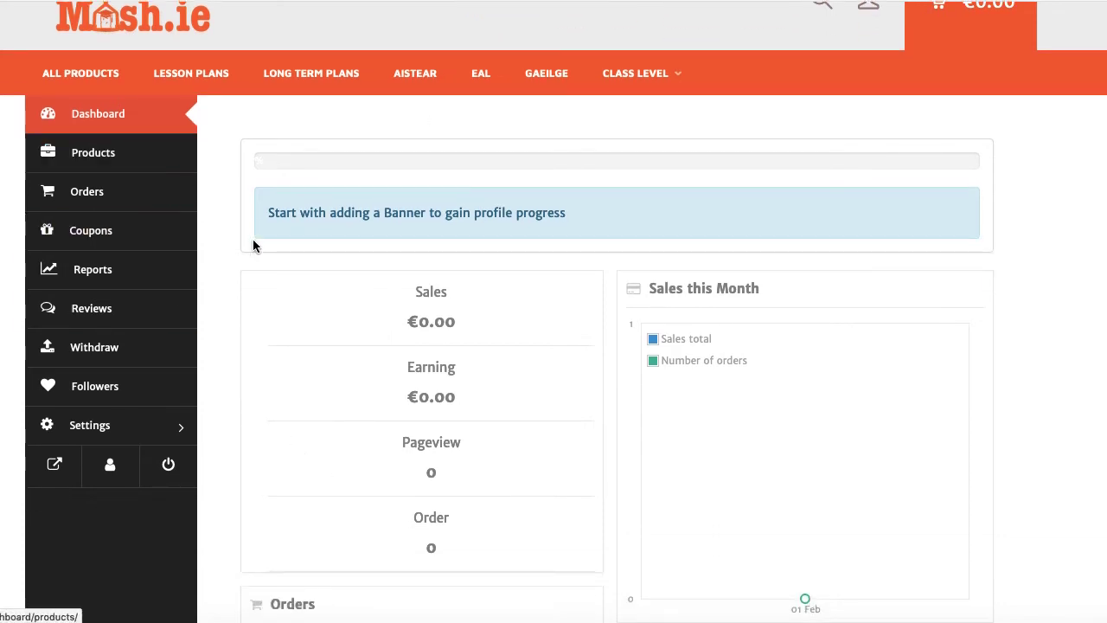
scroll(440, 347, "down", 1)
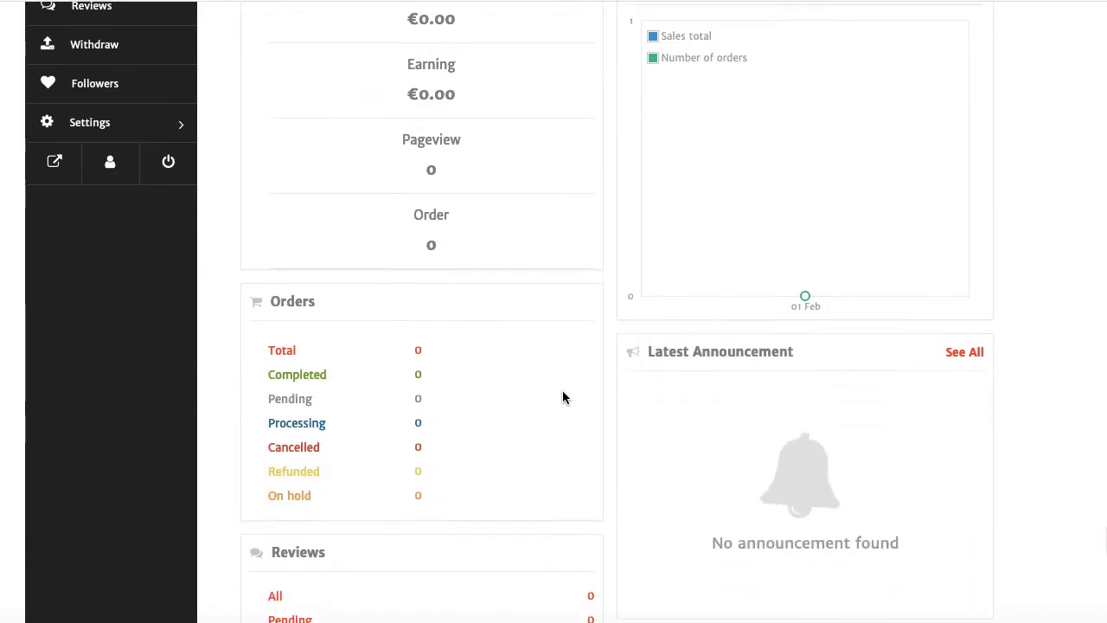
scroll(563, 398, "down", 1)
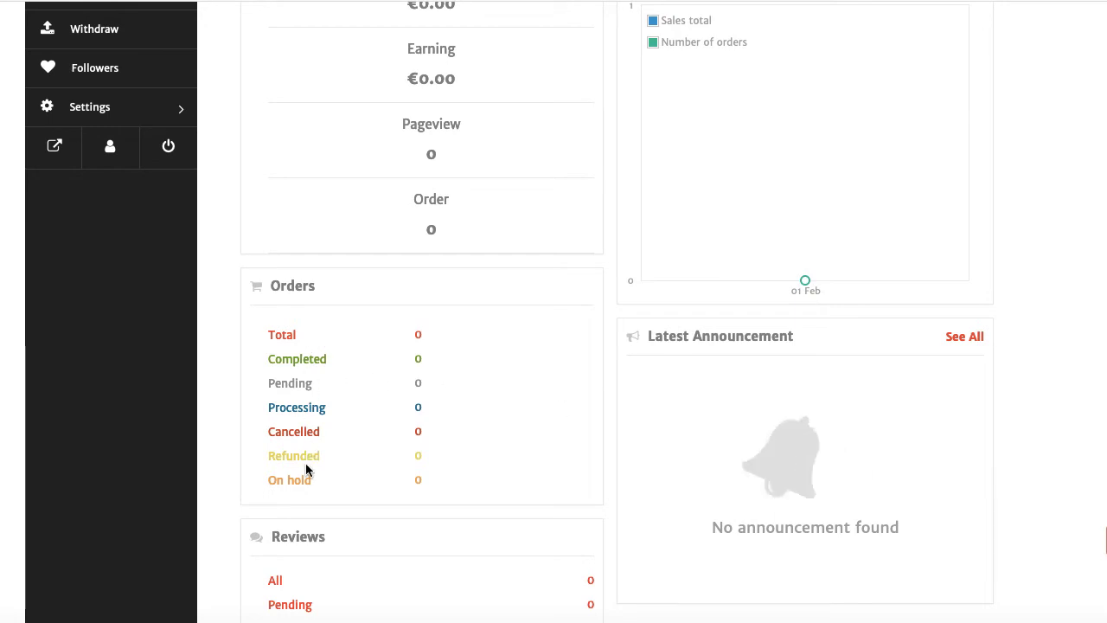
scroll(307, 476, "down", 1)
scroll(306, 476, "down", 5)
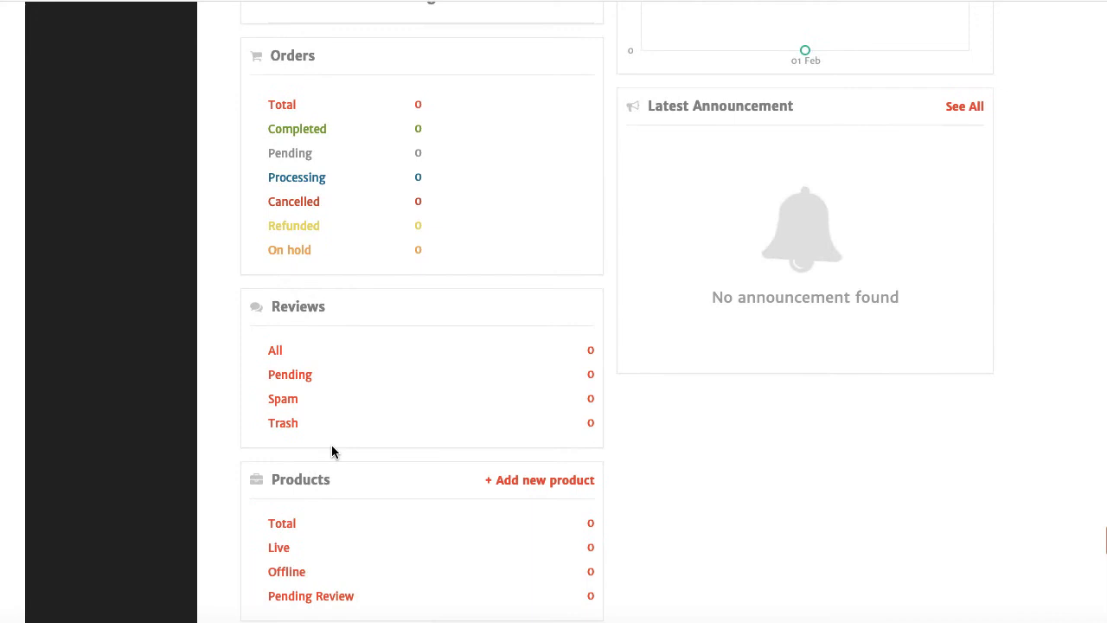
scroll(378, 443, "down", 3)
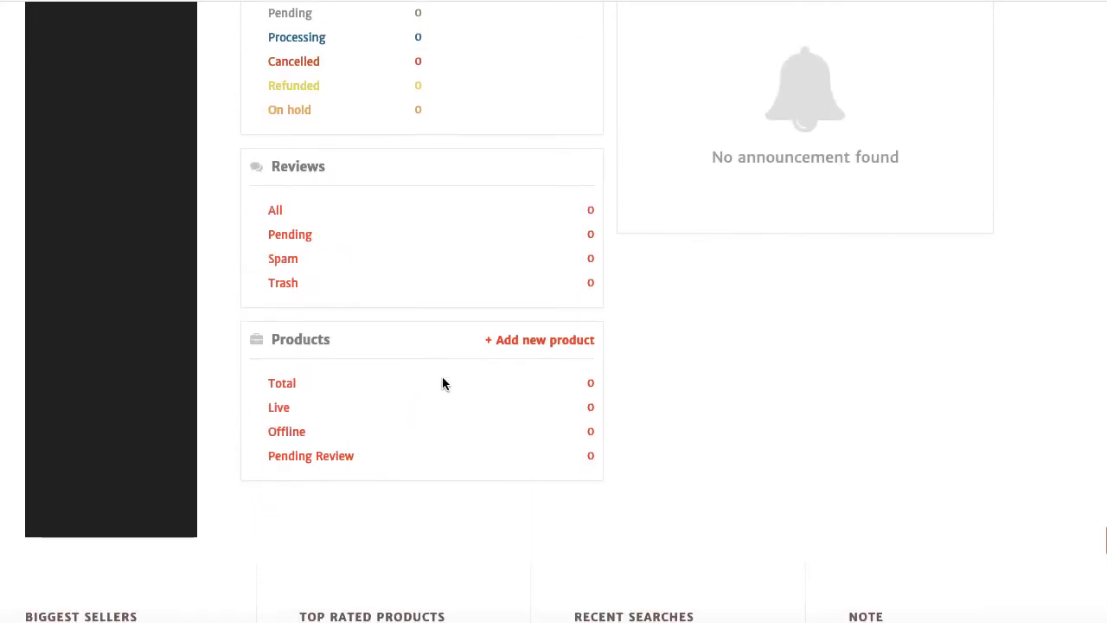
scroll(438, 363, "up", 10)
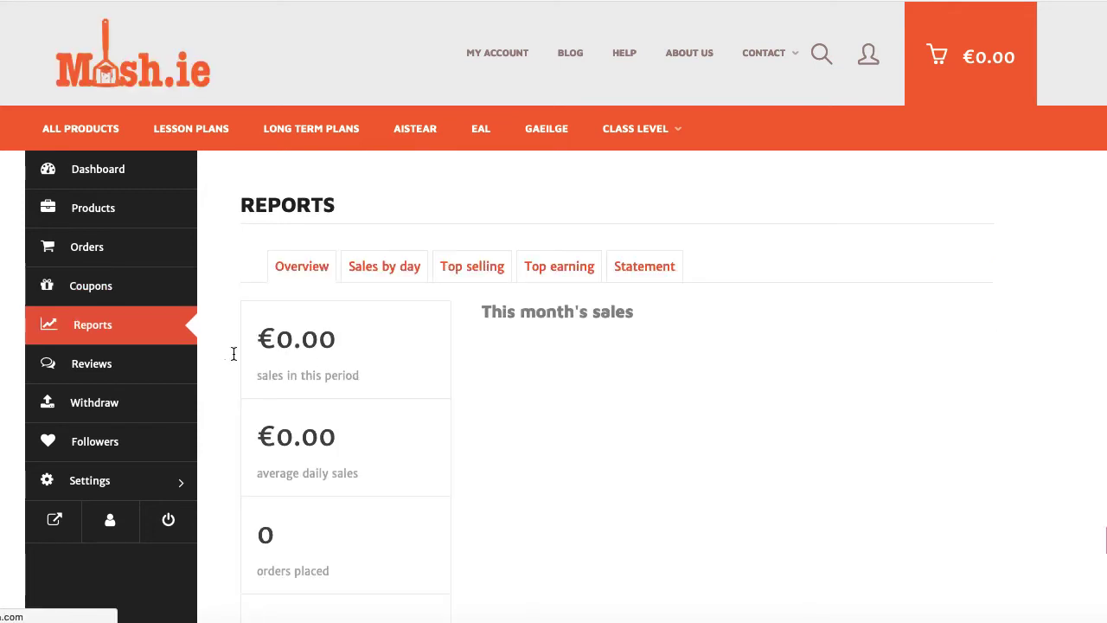
- Scroll down the Reports overview showing the store's €0.00 sales
scroll(355, 437, "down", 1)
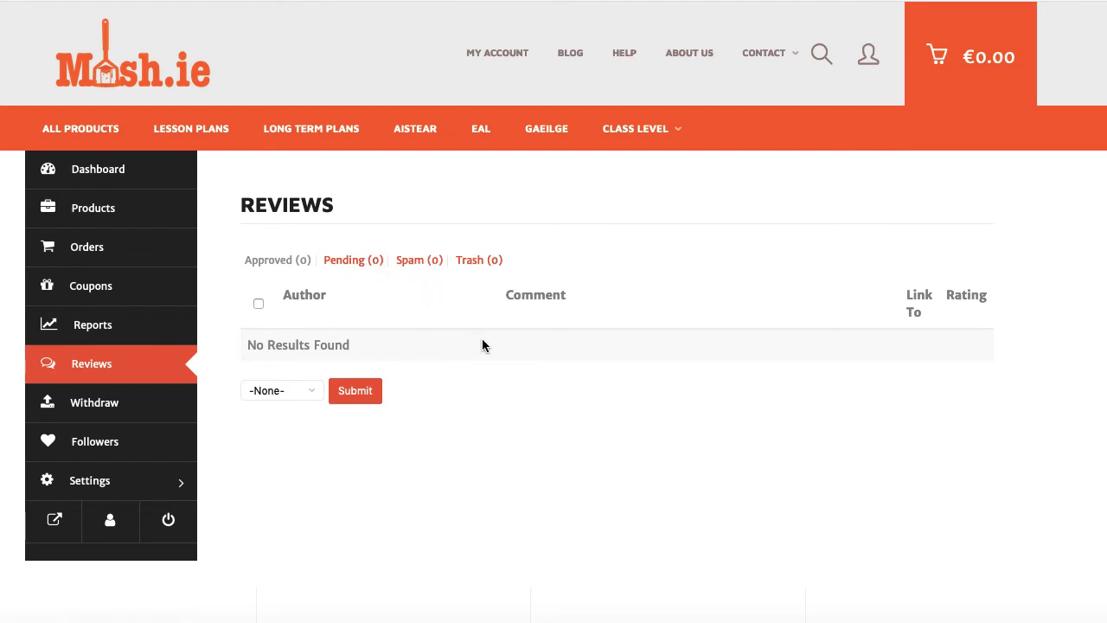
- Check the Reviews bulk actions list, leave it at -None-, and go to the Withdraw page
scroll(513, 398, "down", 1)
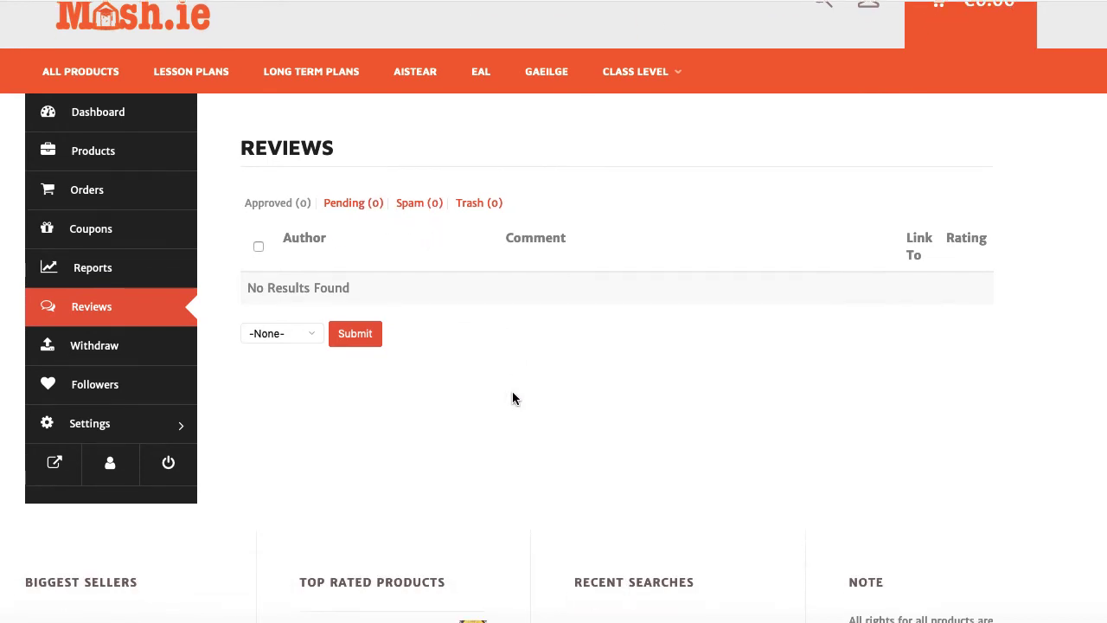
left_click(275, 337)
left_click(260, 332)
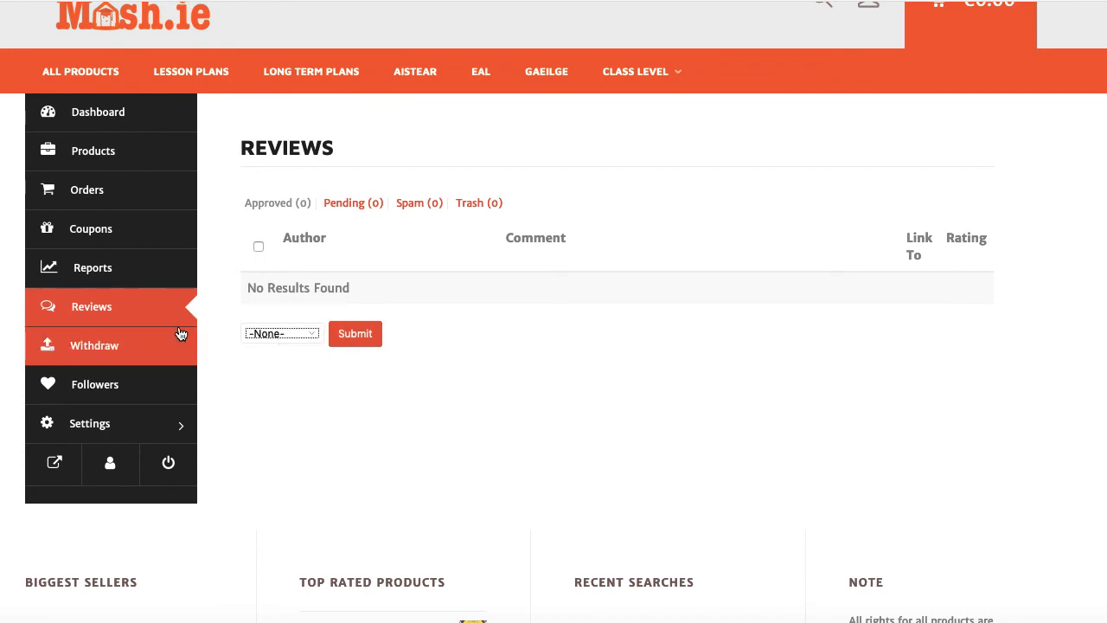
left_click(97, 358)
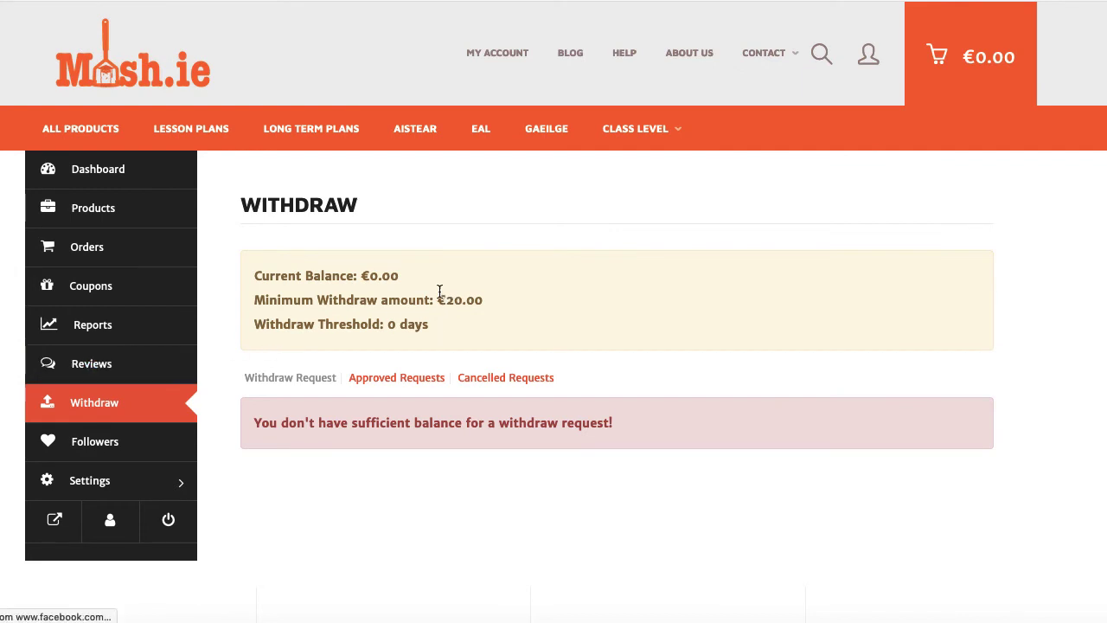
- Highlight the €20.00 minimum withdrawal amount in the withdraw settings
left_click_drag(437, 300, 490, 302)
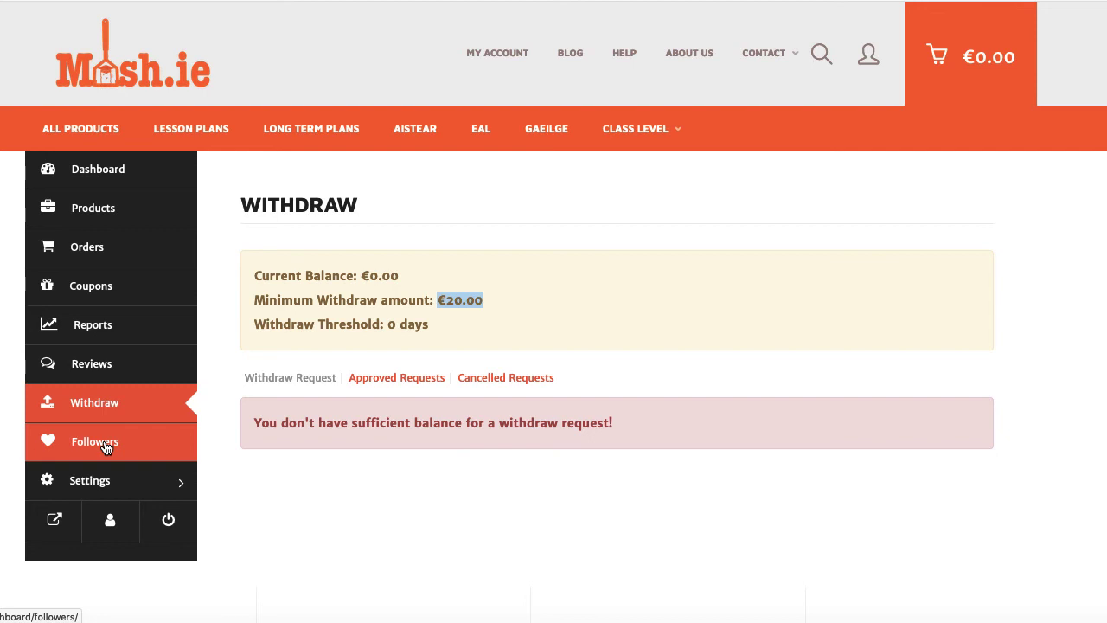
- Open Store Followers, which shows the store has no followers yet
left_click(106, 445)
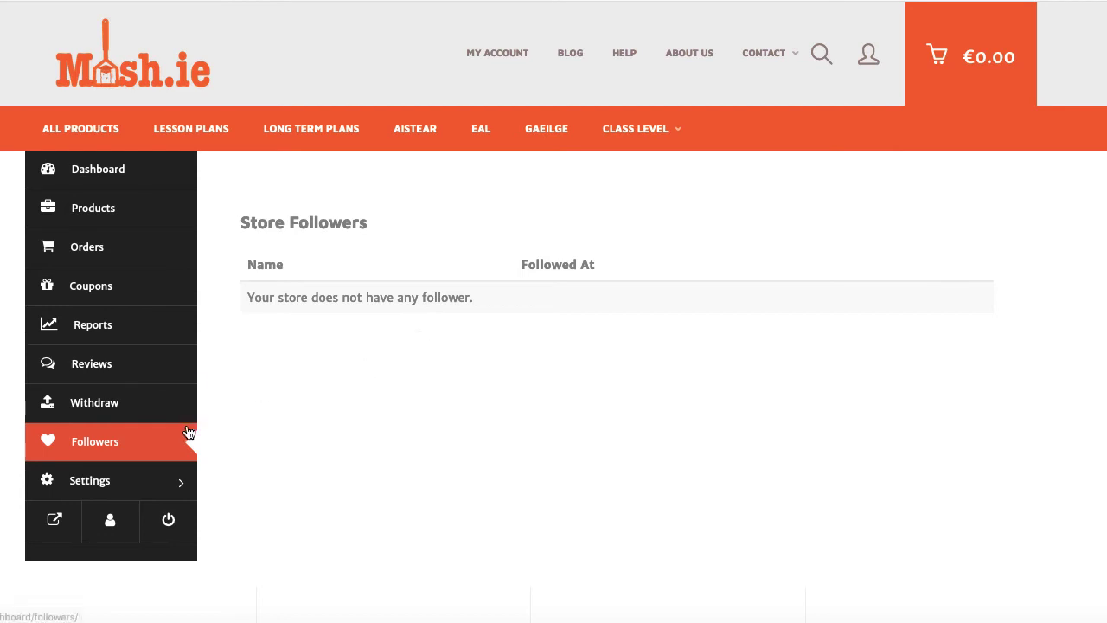
left_click(98, 485)
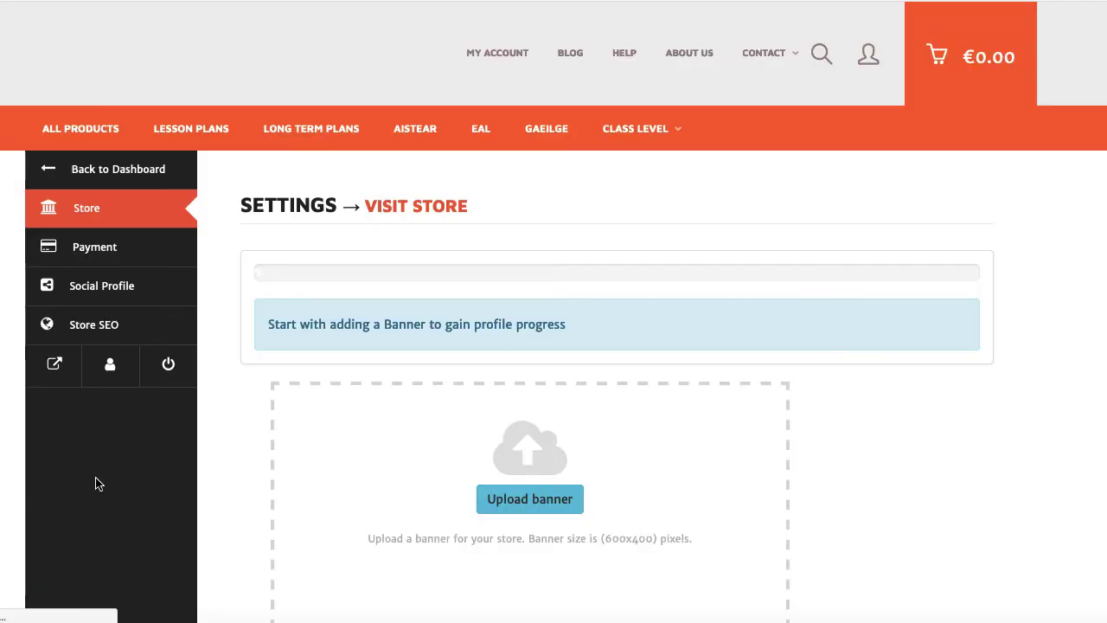
scroll(383, 364, "down", 3)
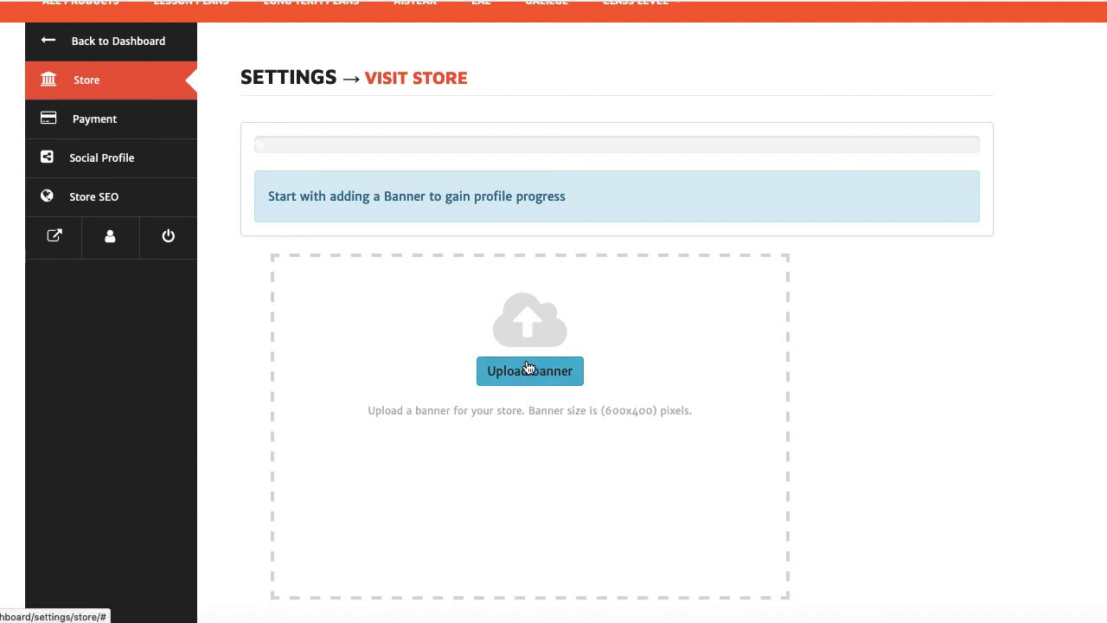
scroll(530, 367, "down", 5)
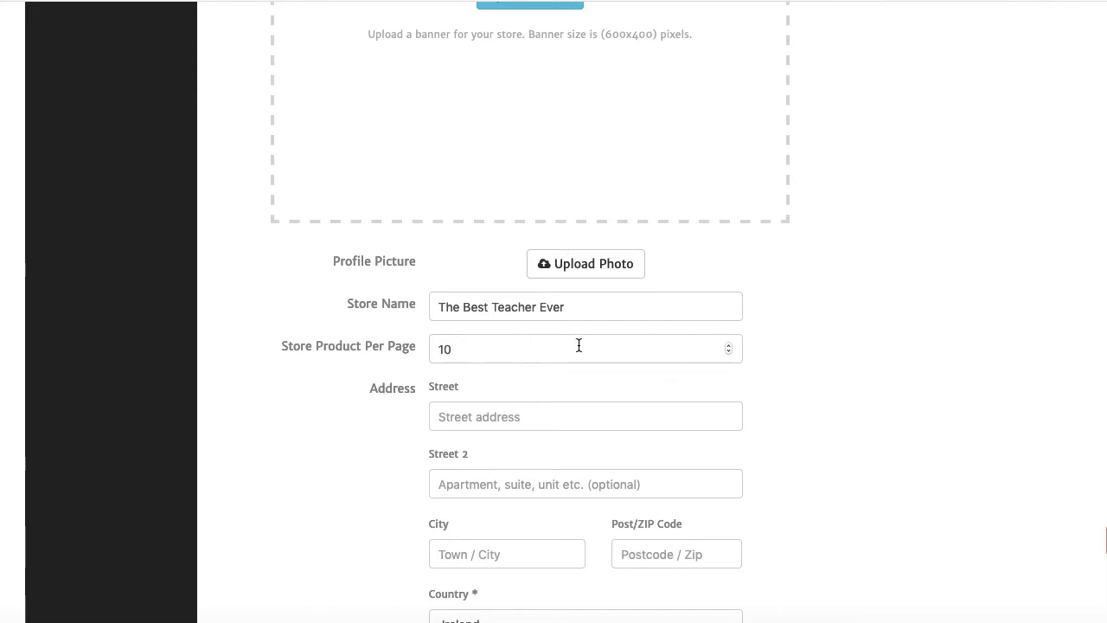
scroll(437, 421, "down", 3)
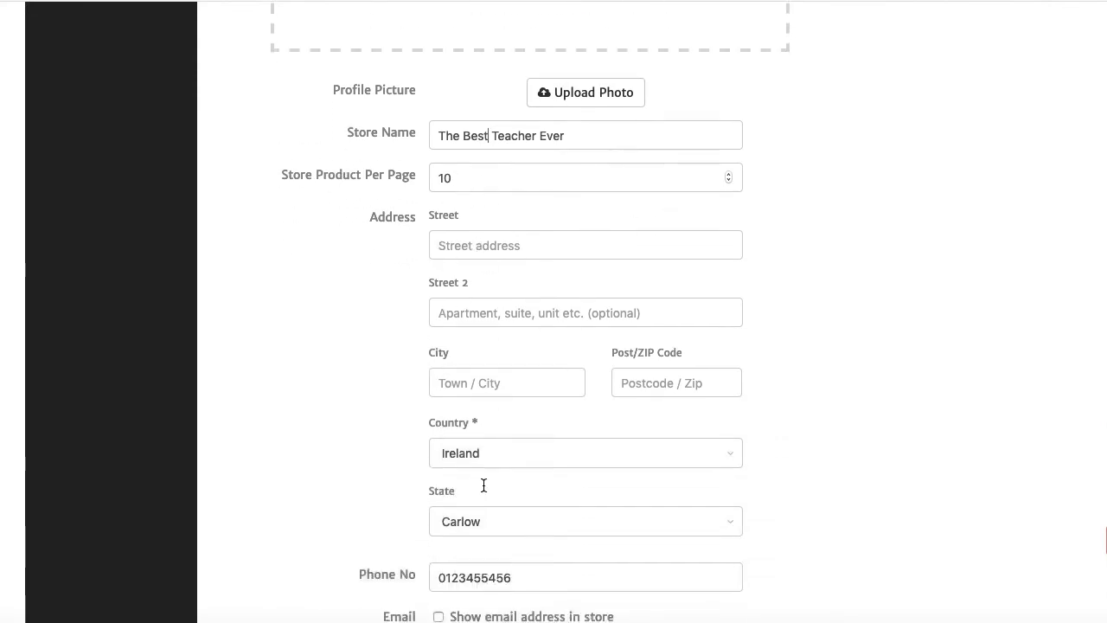
scroll(483, 485, "down", 4)
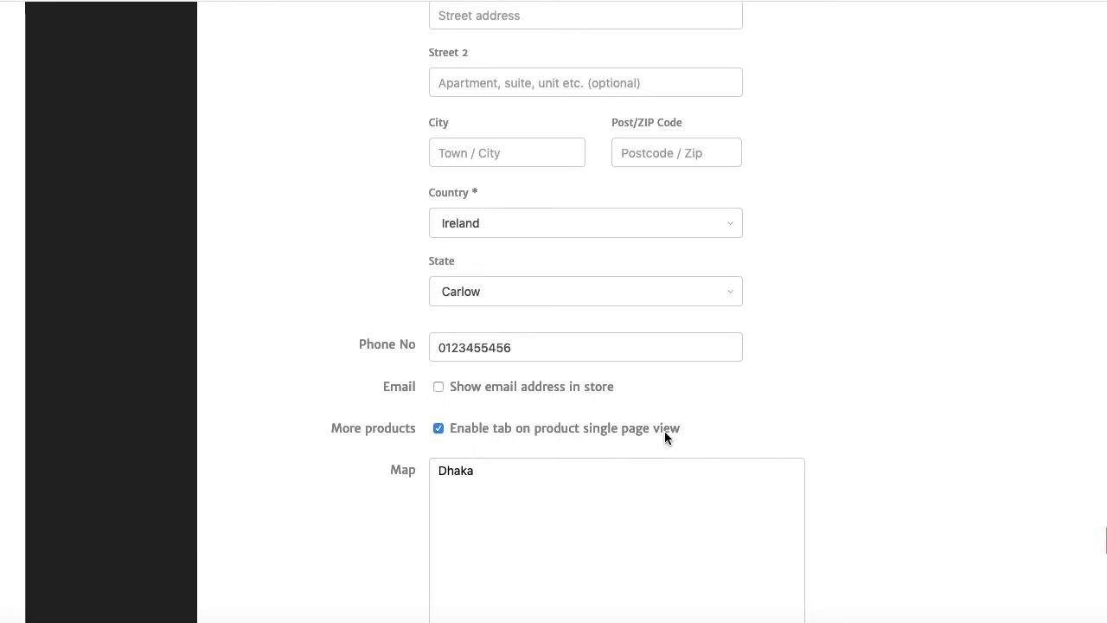
scroll(494, 450, "down", 3)
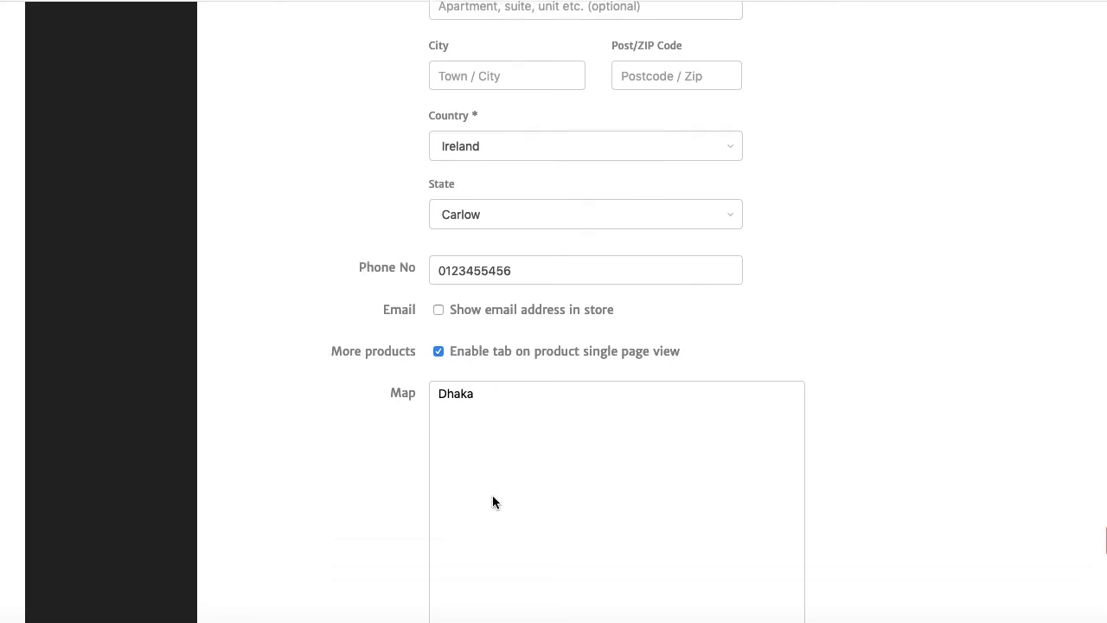
- Focus the Map field set to Dhaka and scroll through the remaining Store settings
left_click(461, 297)
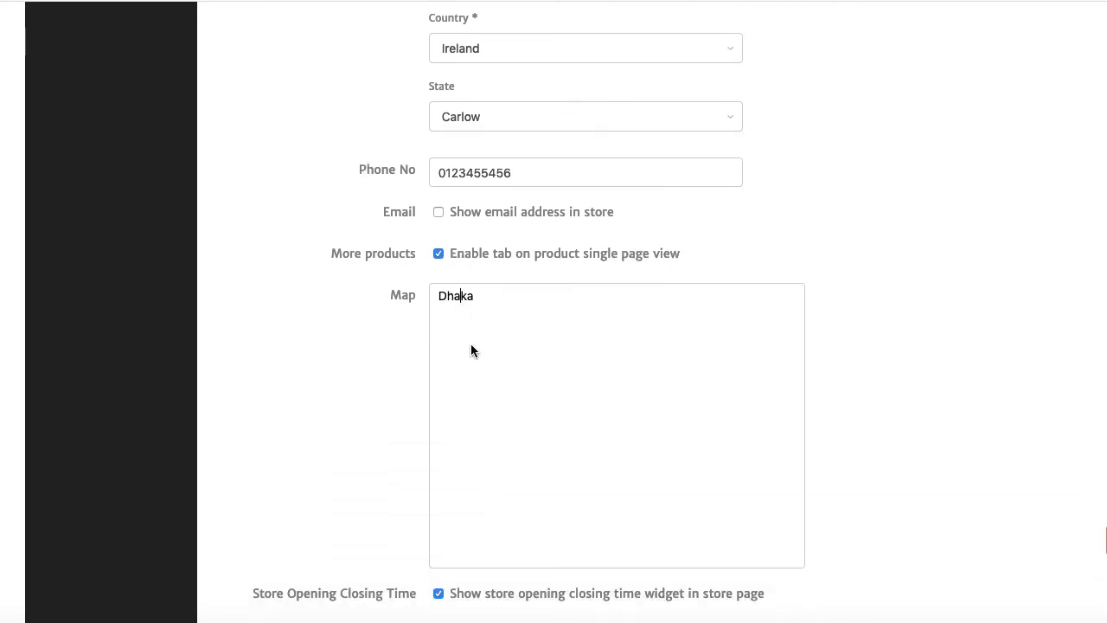
scroll(472, 348, "down", 4)
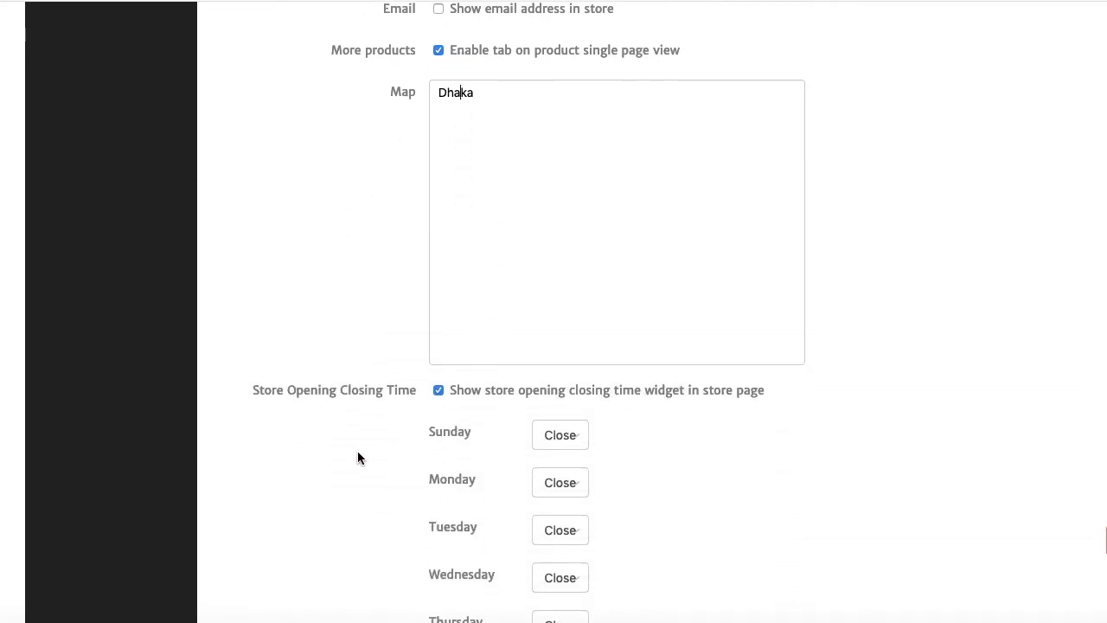
scroll(358, 451, "down", 2)
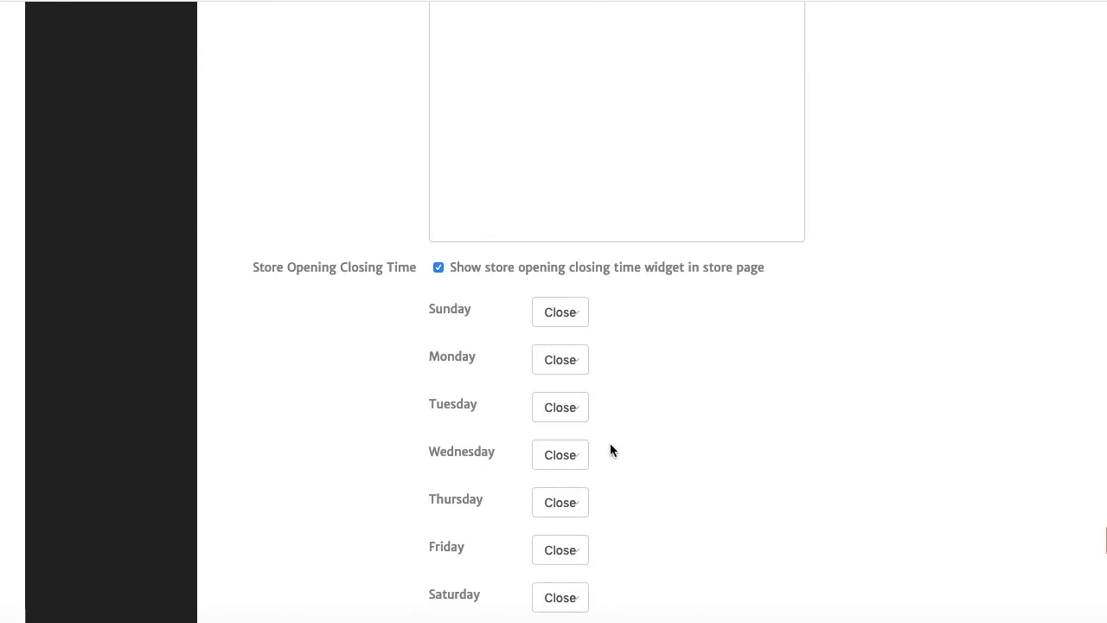
scroll(610, 450, "down", 2)
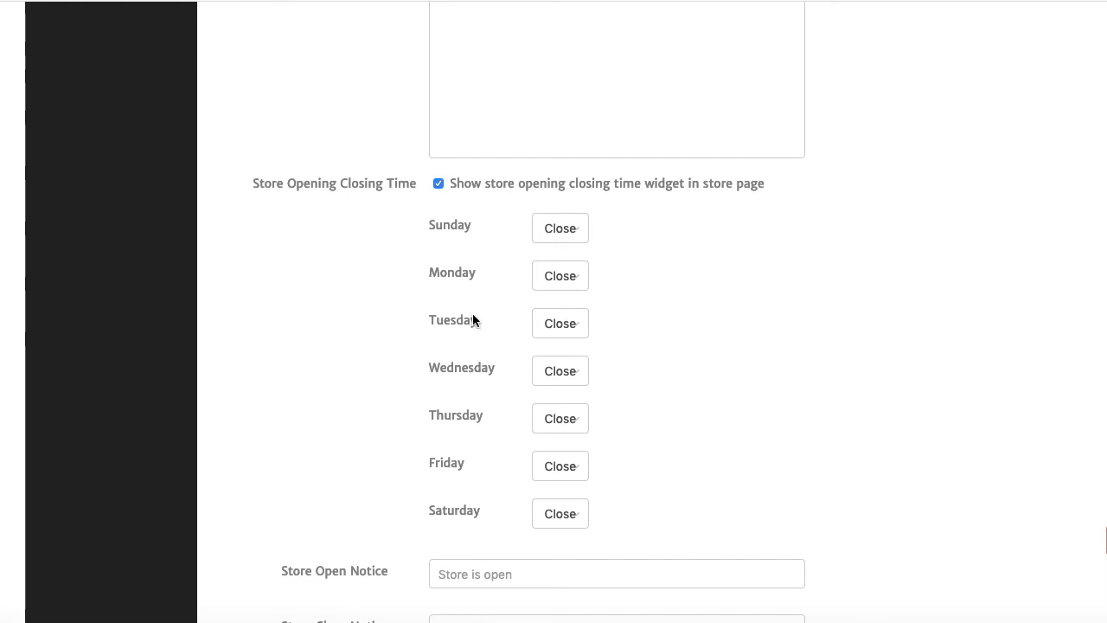
scroll(380, 378, "down", 2)
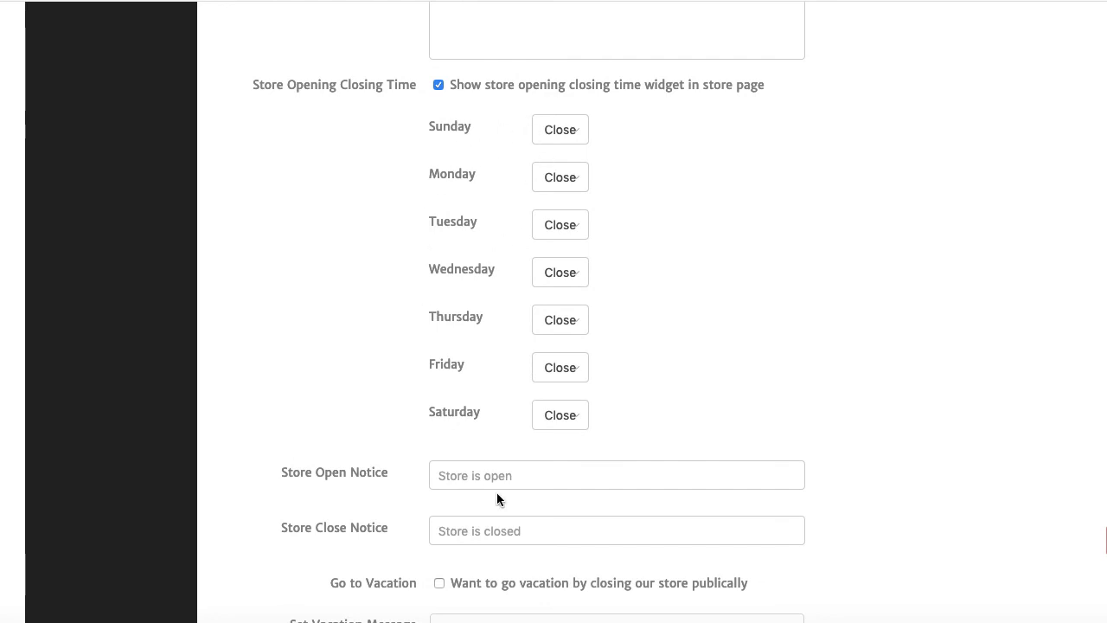
scroll(497, 494, "down", 4)
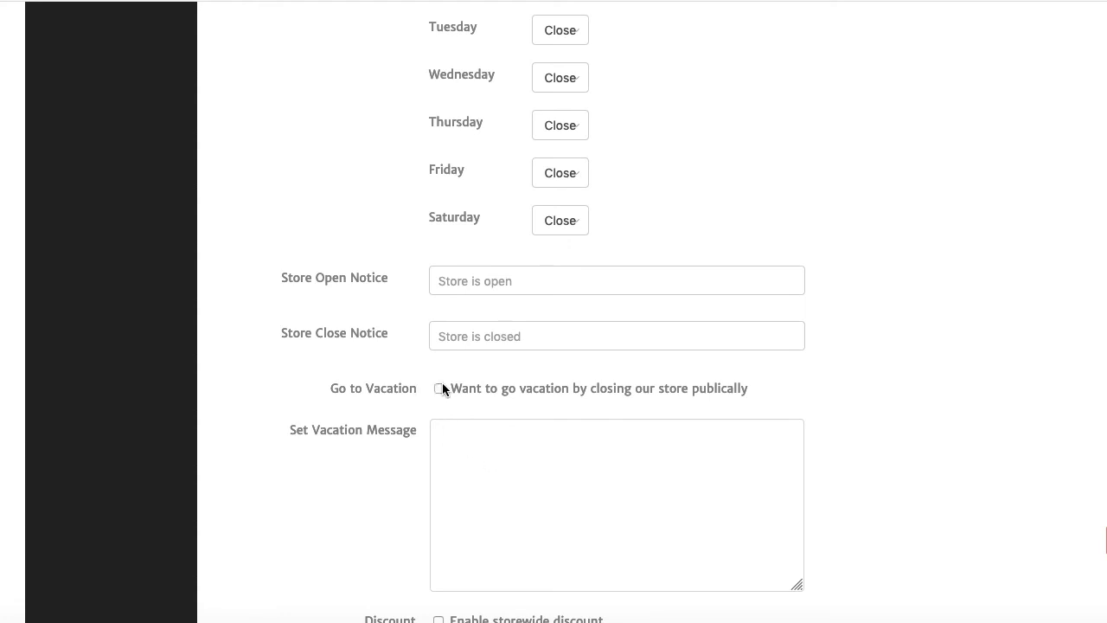
scroll(450, 398, "down", 3)
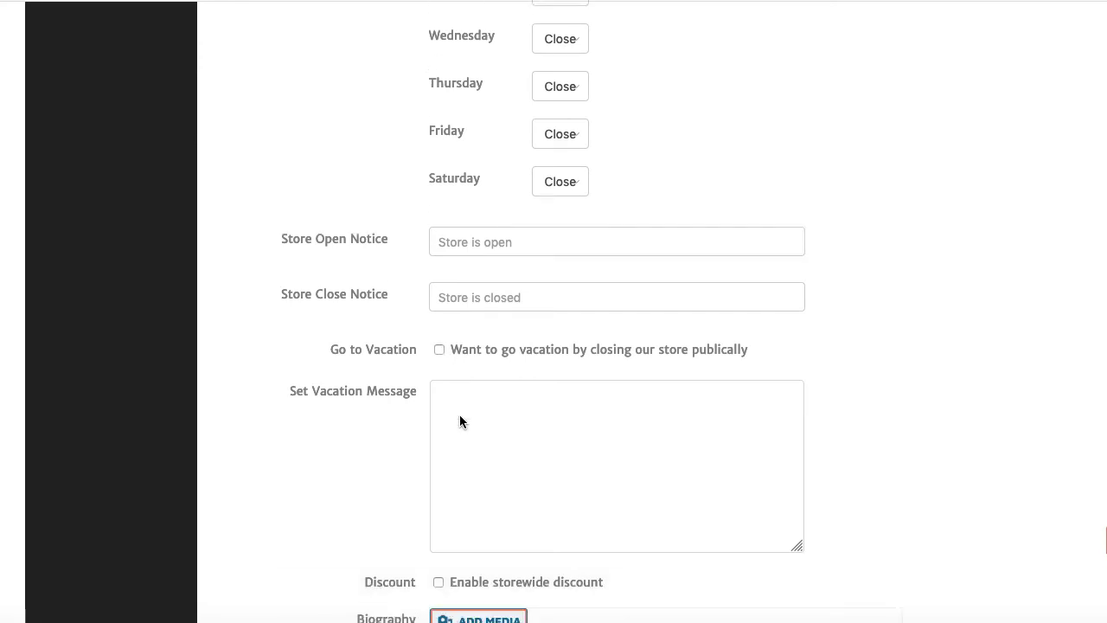
scroll(412, 396, "down", 1)
scroll(408, 408, "down", 1)
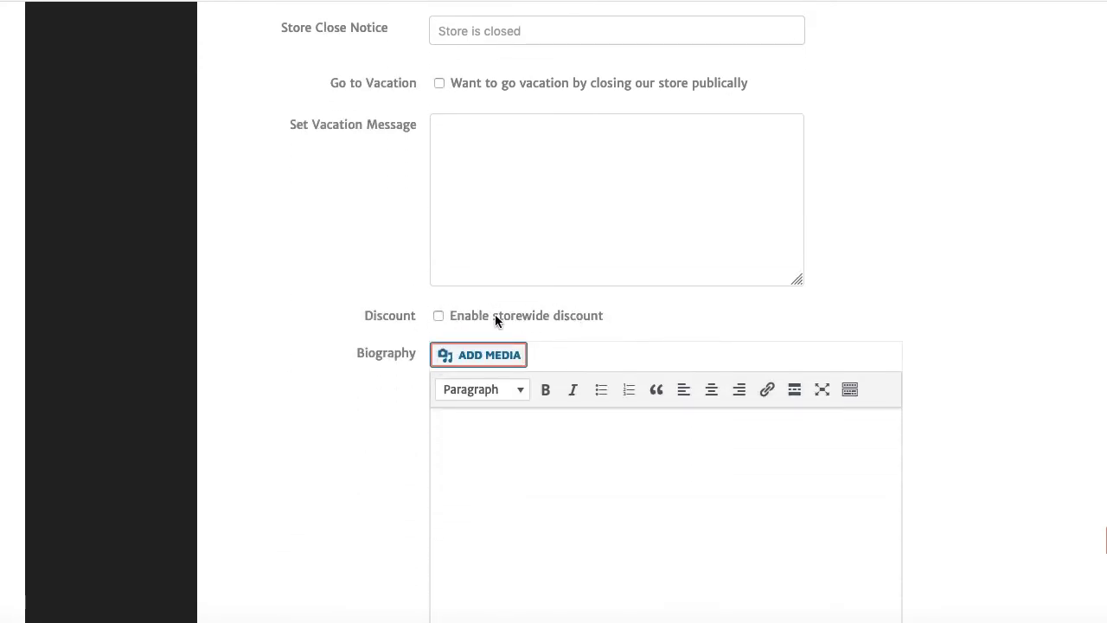
scroll(465, 320, "down", 3)
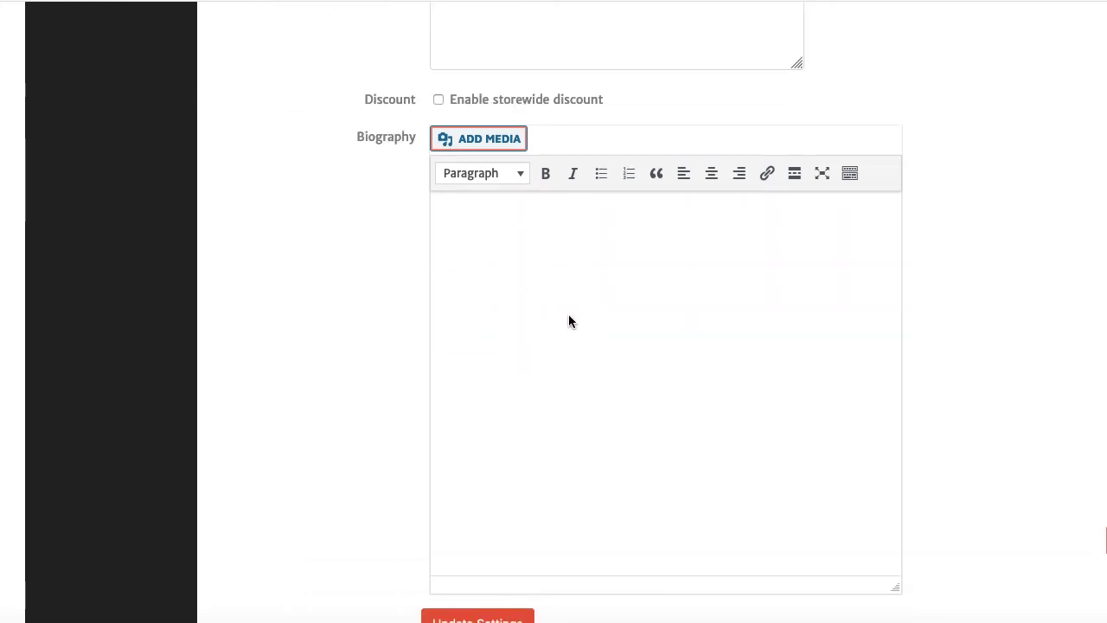
scroll(533, 346, "down", 3)
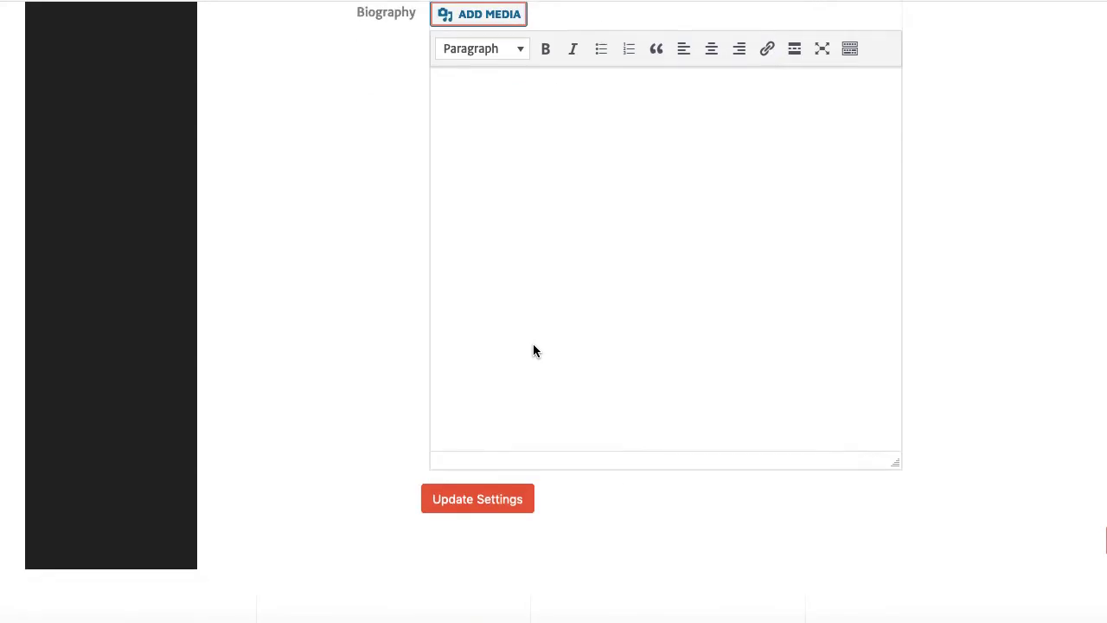
scroll(533, 349, "up", 4)
scroll(533, 346, "up", 15)
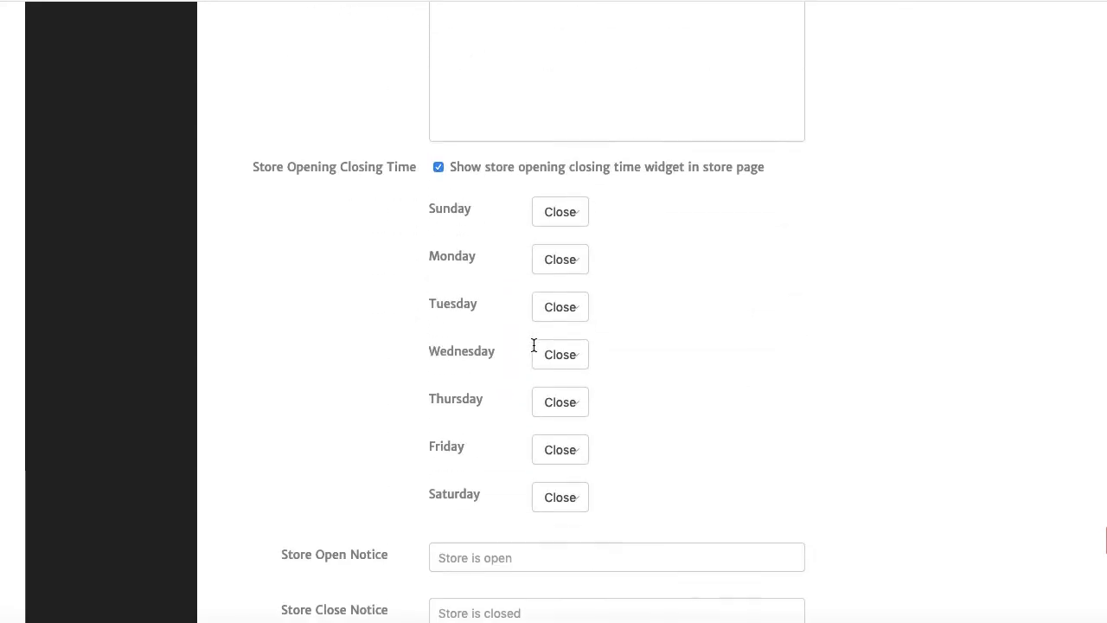
scroll(534, 345, "up", 4)
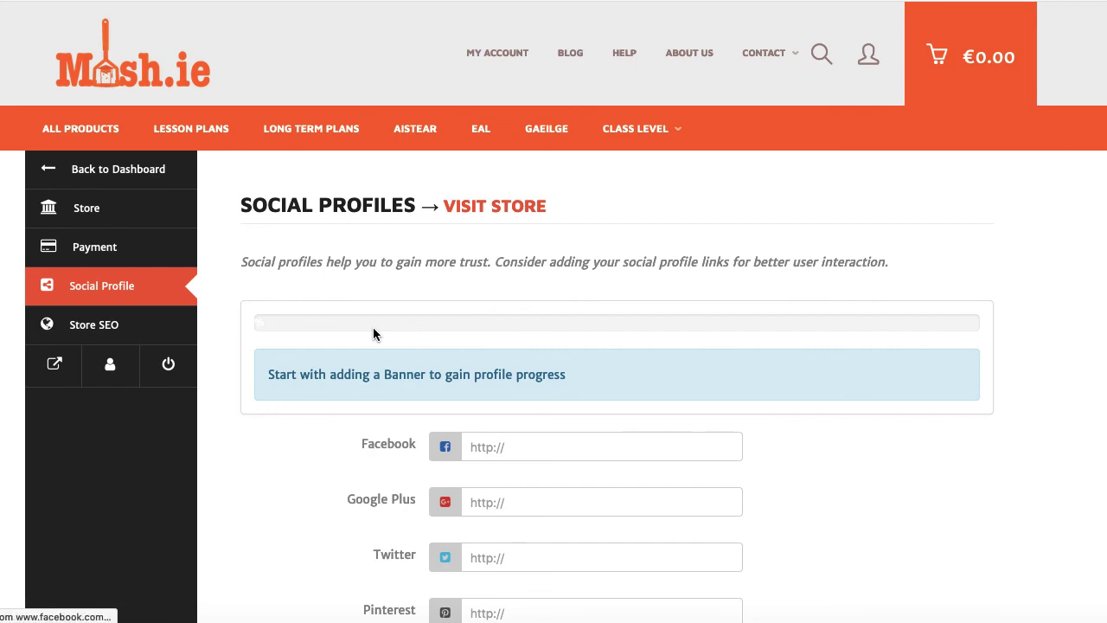
- Scroll through the Social Profiles link fields for Facebook, Google Plus, Twitter and Pinterest
scroll(349, 457, "down", 3)
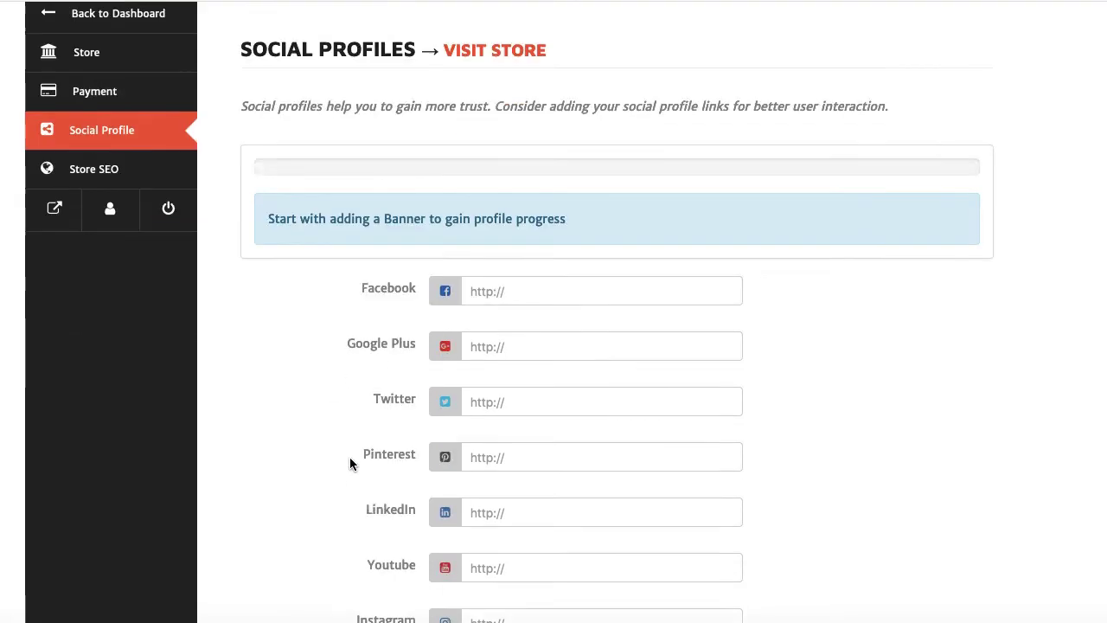
scroll(350, 457, "down", 1)
scroll(350, 458, "down", 2)
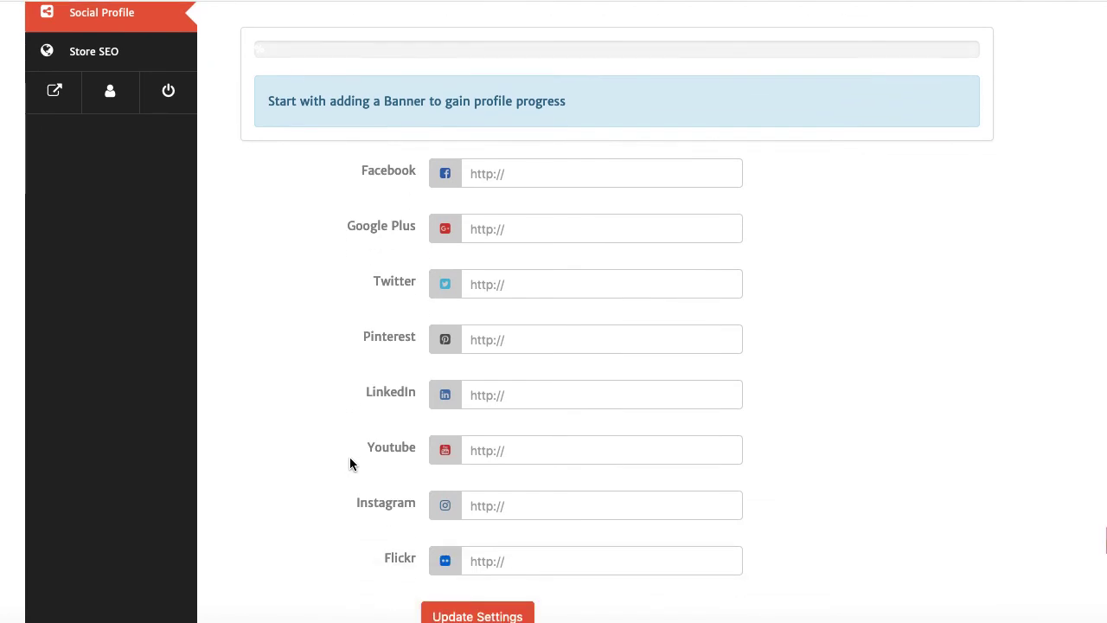
scroll(350, 462, "down", 2)
scroll(350, 462, "up", 5)
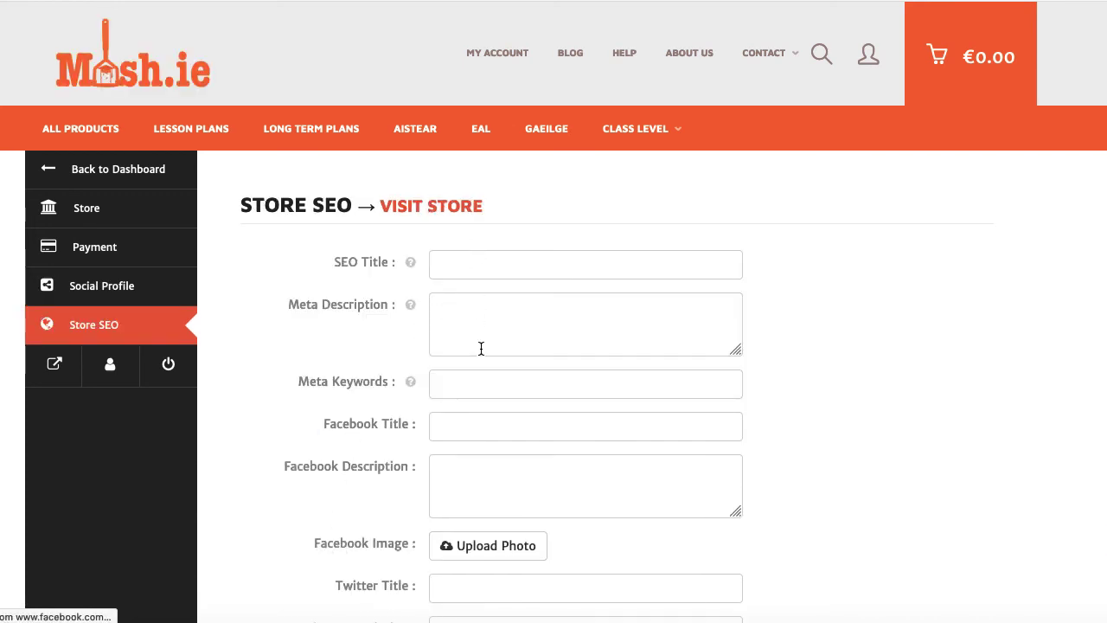
scroll(519, 454, "down", 3)
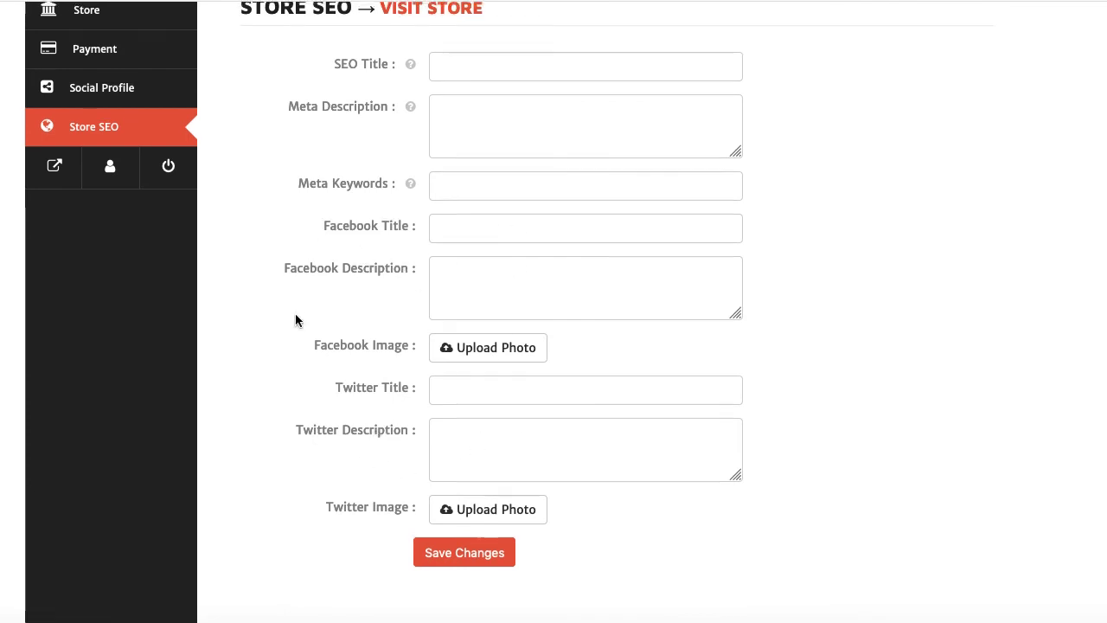
scroll(297, 317, "up", 3)
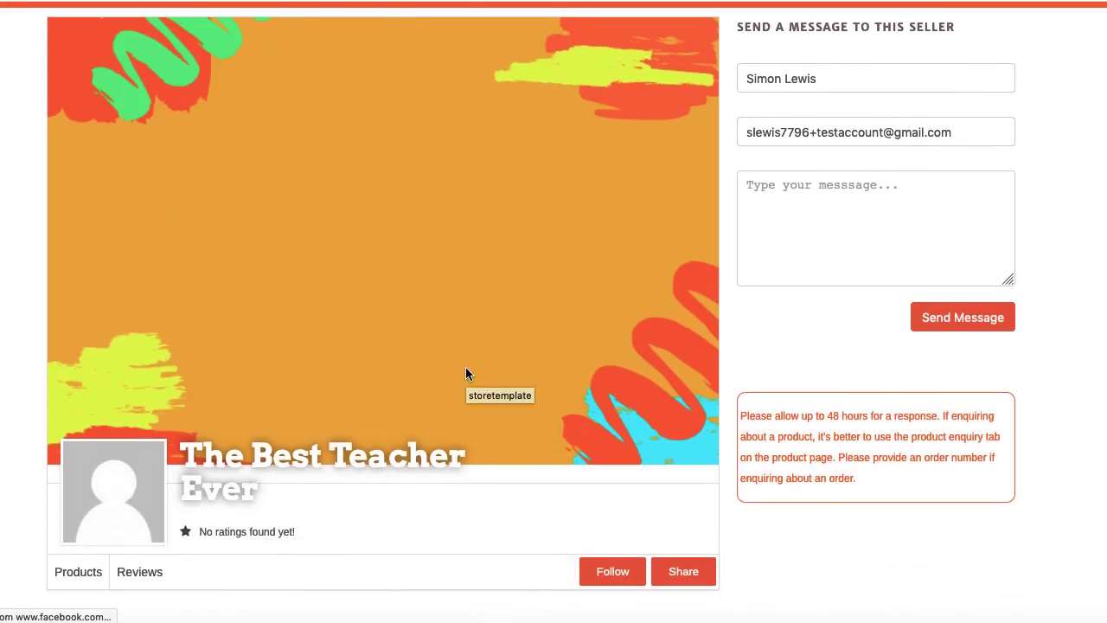
scroll(466, 372, "down", 3)
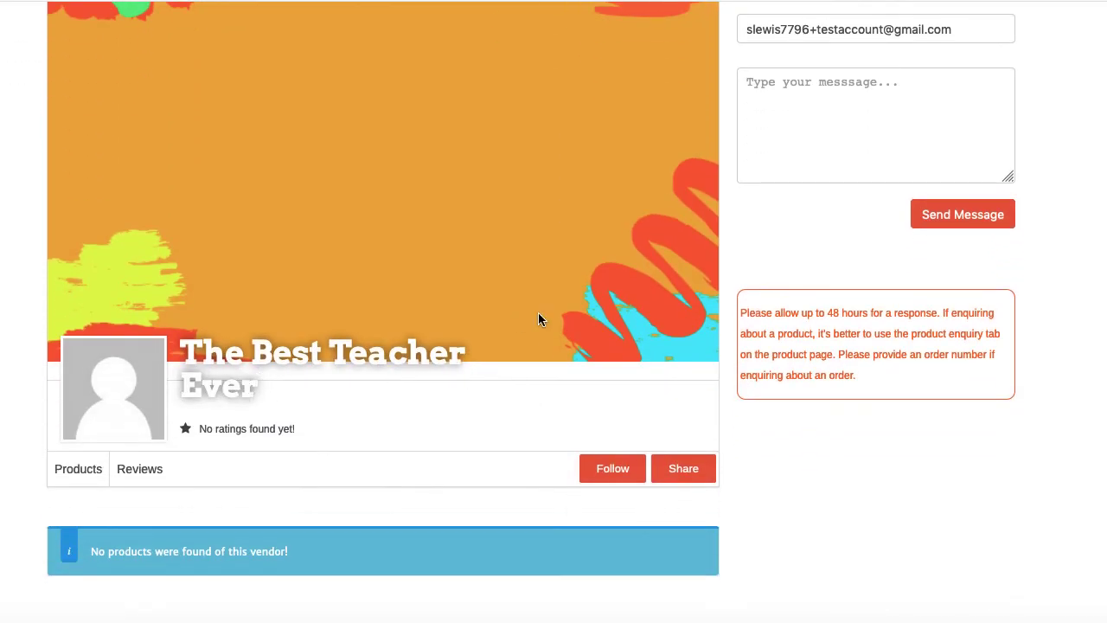
- Scroll around The Best Teacher Ever storefront, which shows no products for this vendor
scroll(307, 213, "up", 2)
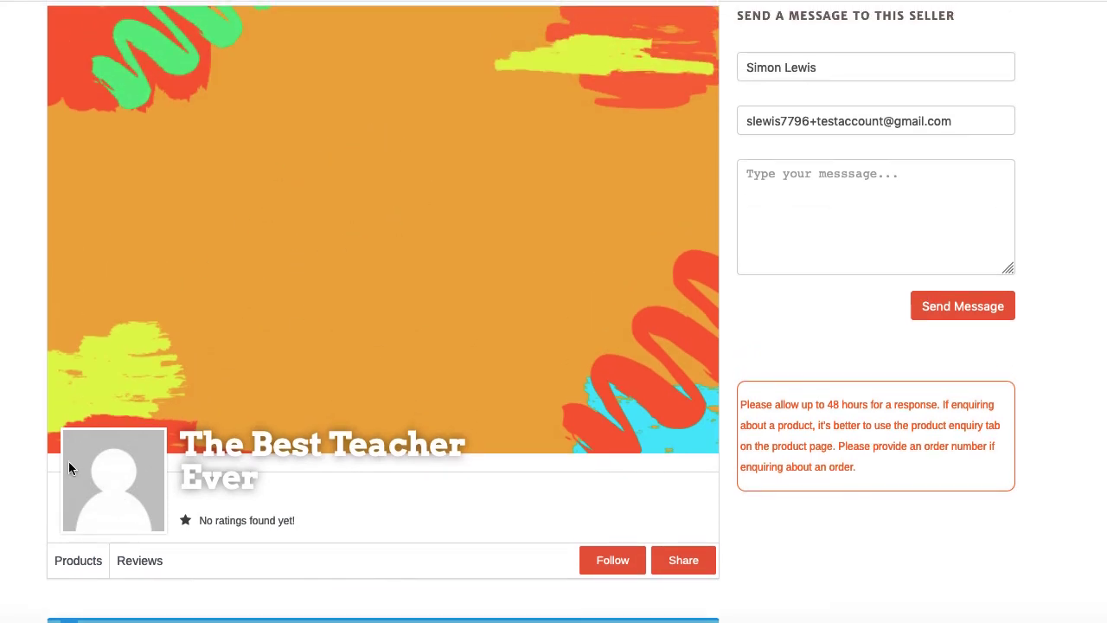
scroll(133, 487, "down", 4)
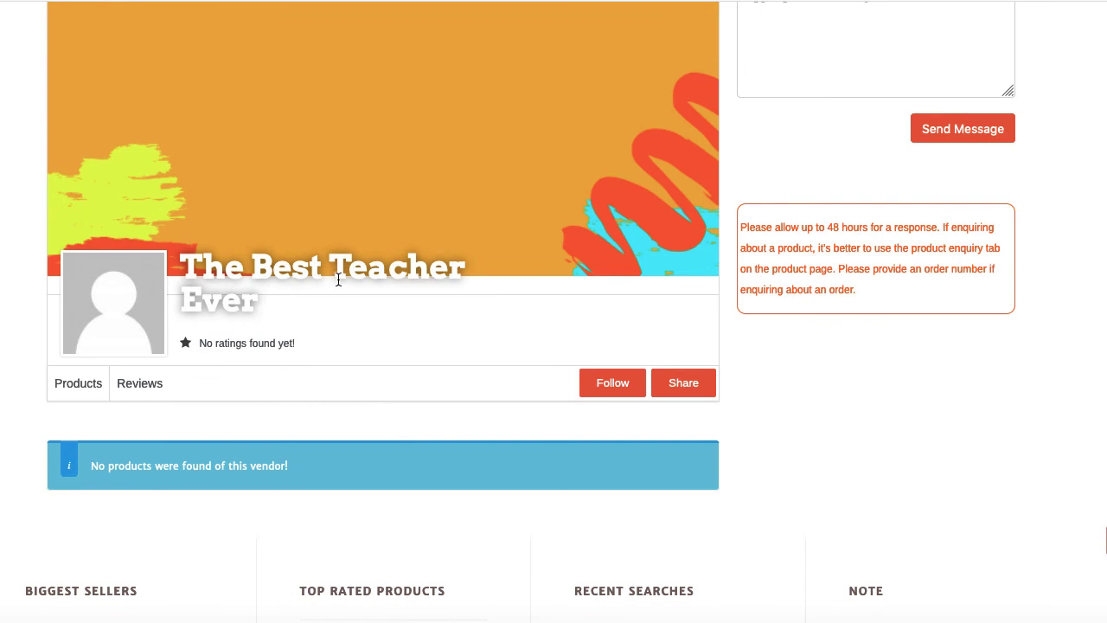
scroll(338, 279, "up", 6)
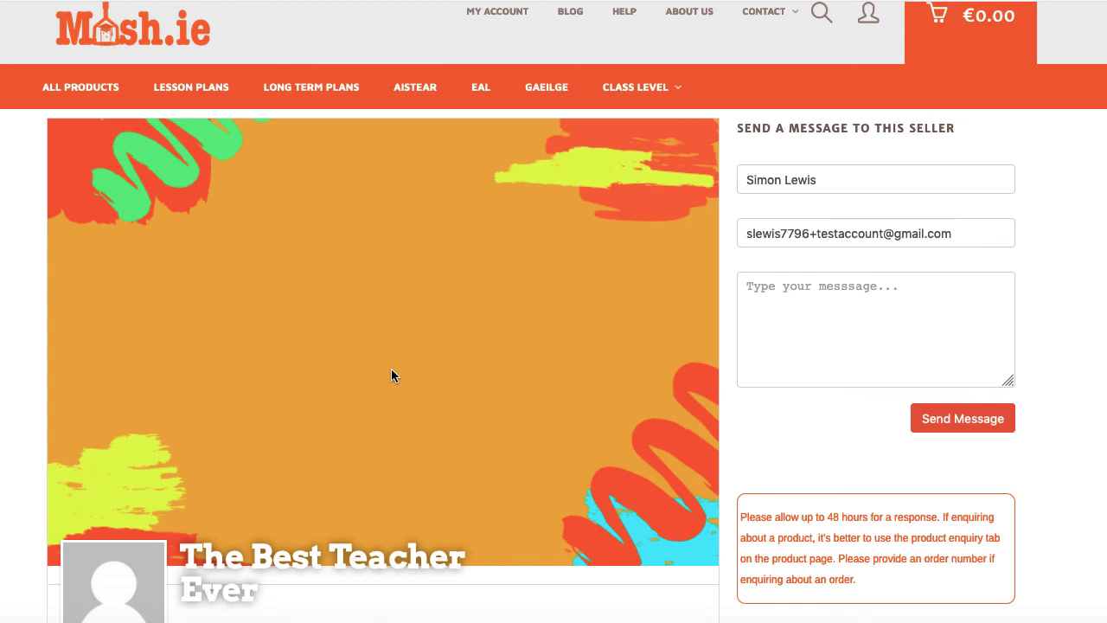
scroll(335, 302, "down", 5)
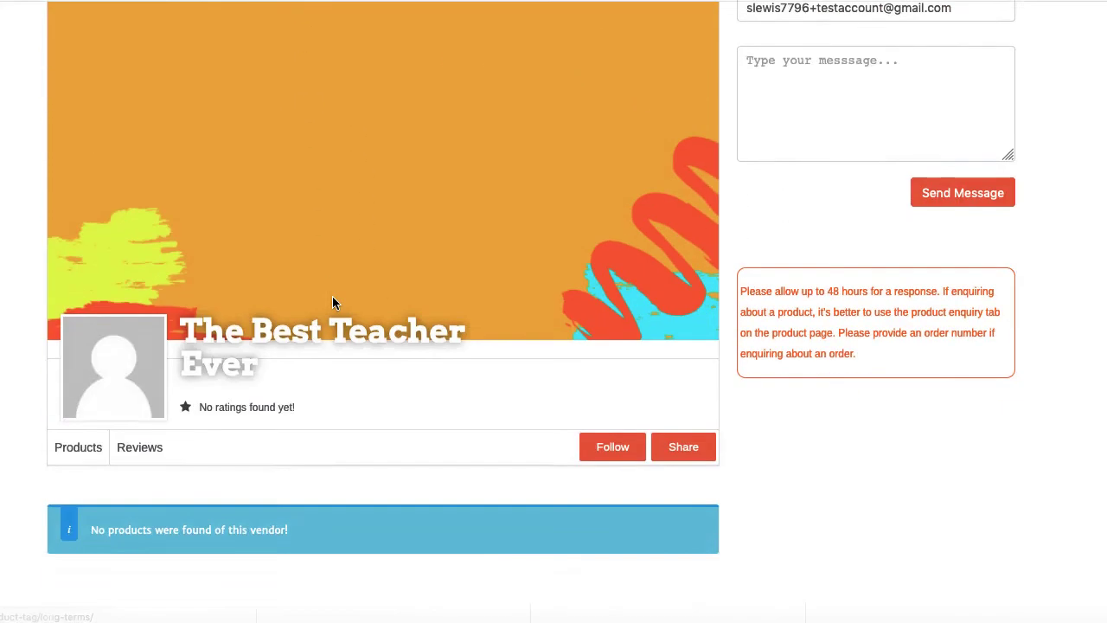
scroll(334, 302, "down", 1)
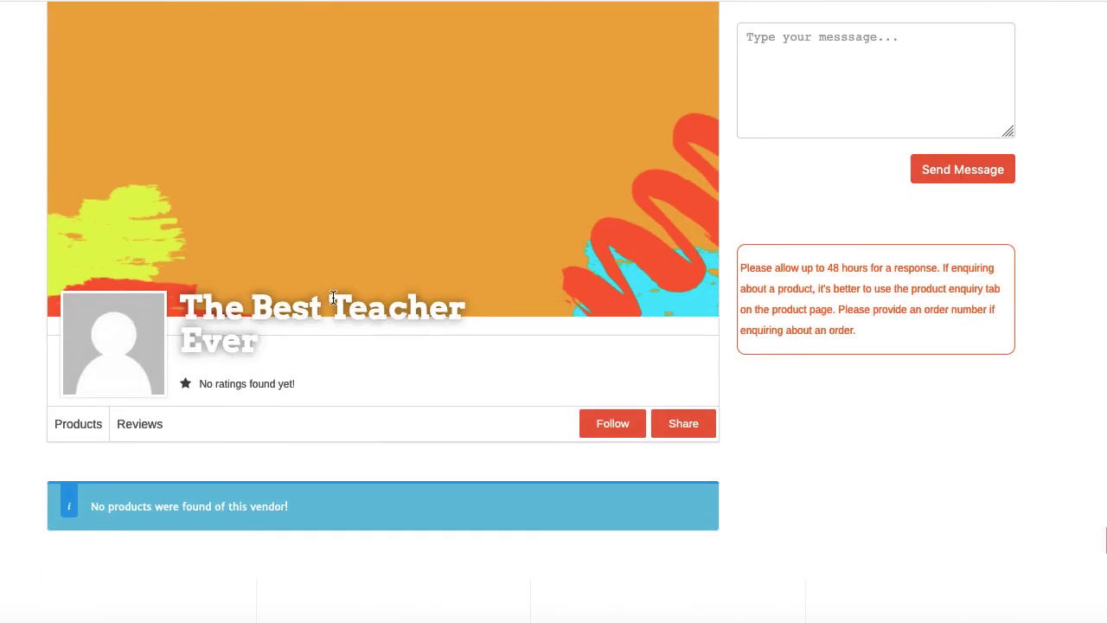